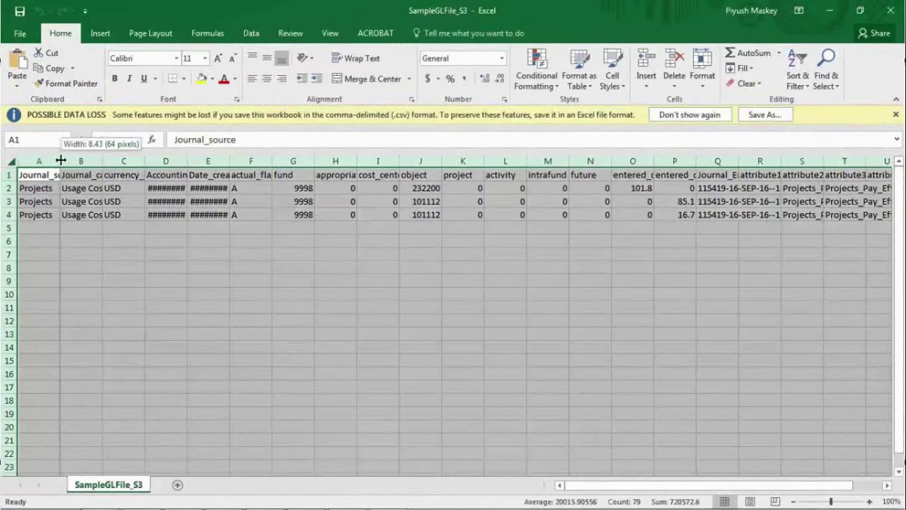
# Step: Auto-fit all columns in the SampleGLFile_S3 sheet and review the Journal_category and Accounting_Date headers
pyautogui.doubleClick(61, 160)
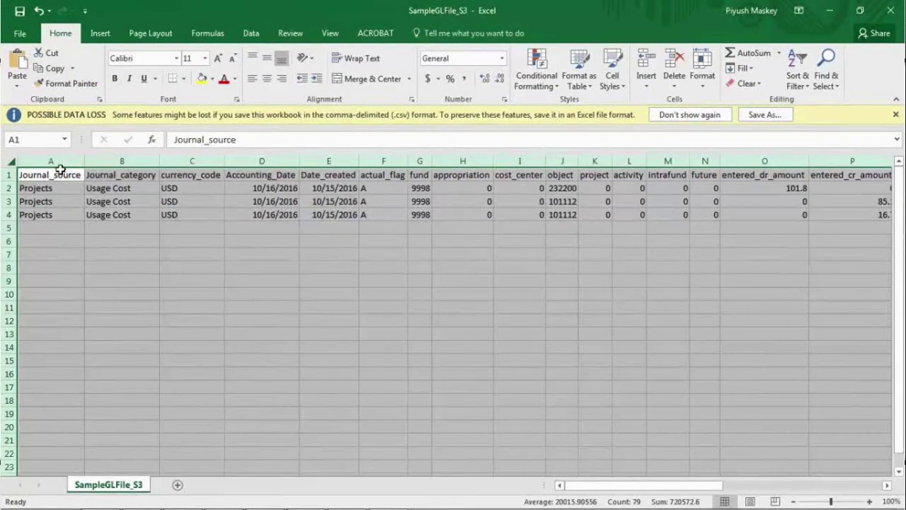
pyautogui.click(61, 171)
pyautogui.click(104, 174)
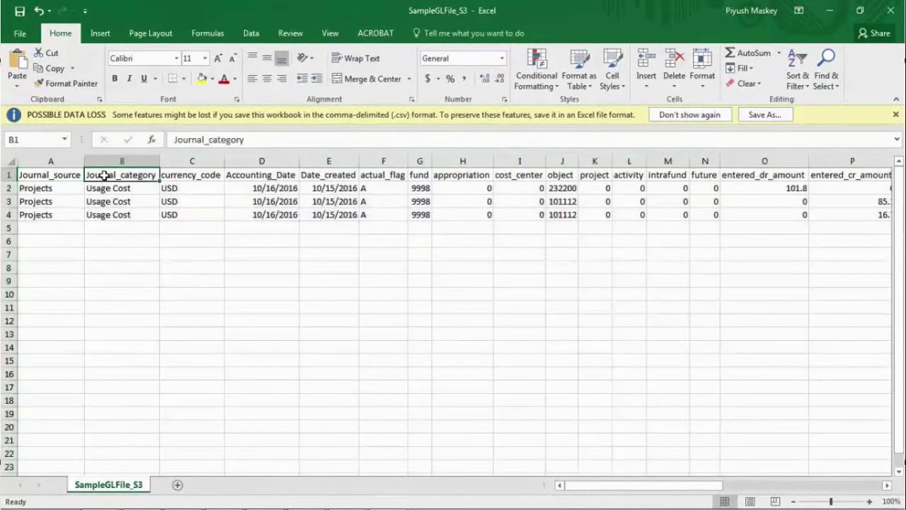
pyautogui.click(289, 177)
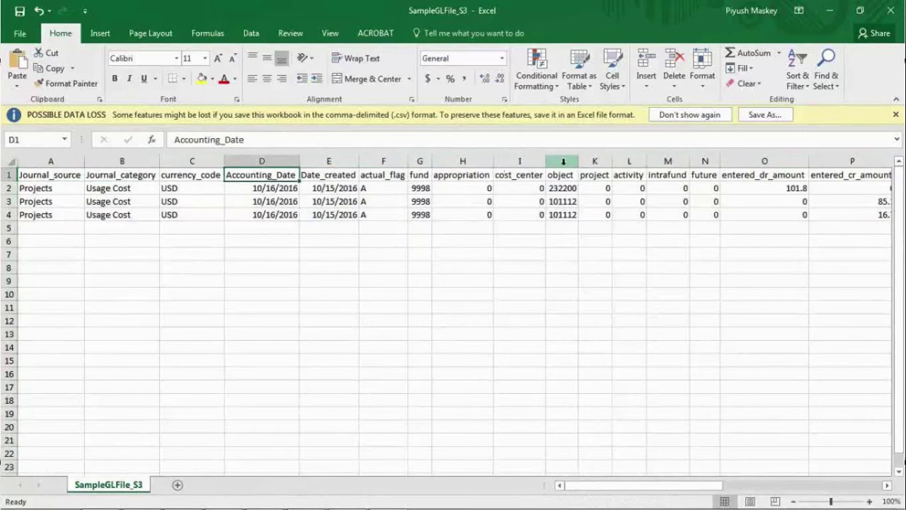
# Step: Compare the entered_dr_amount value in row 2 with the entered_cr_amount values in rows 3 and 4
pyautogui.click(887, 485)
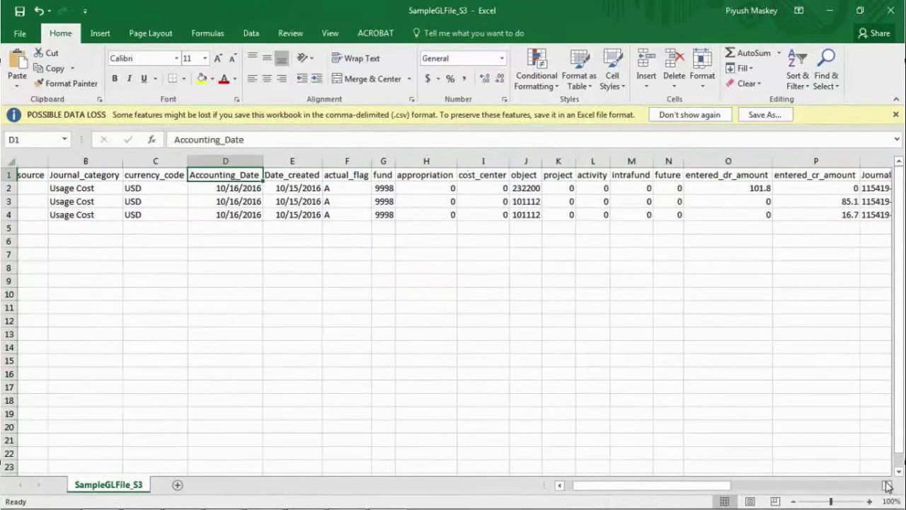
pyautogui.click(706, 177)
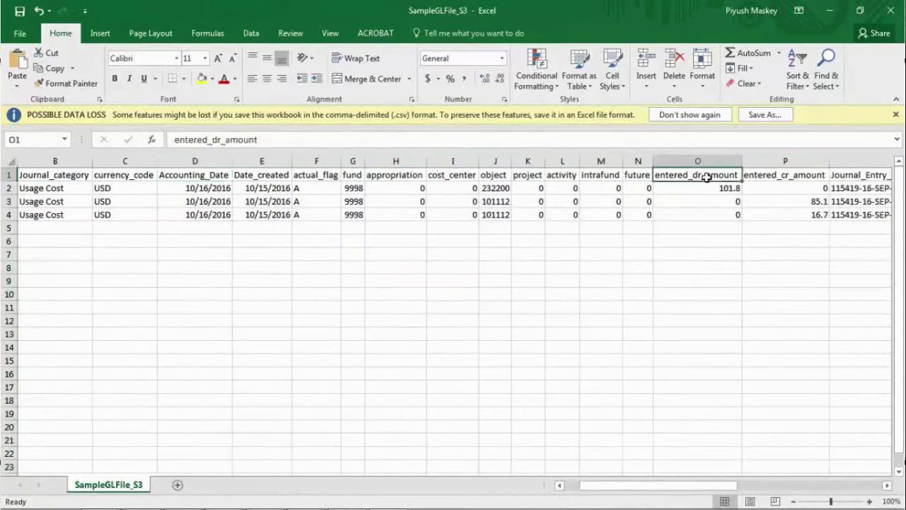
pyautogui.moveTo(706, 177); pyautogui.dragTo(775, 216)
pyautogui.click(716, 190)
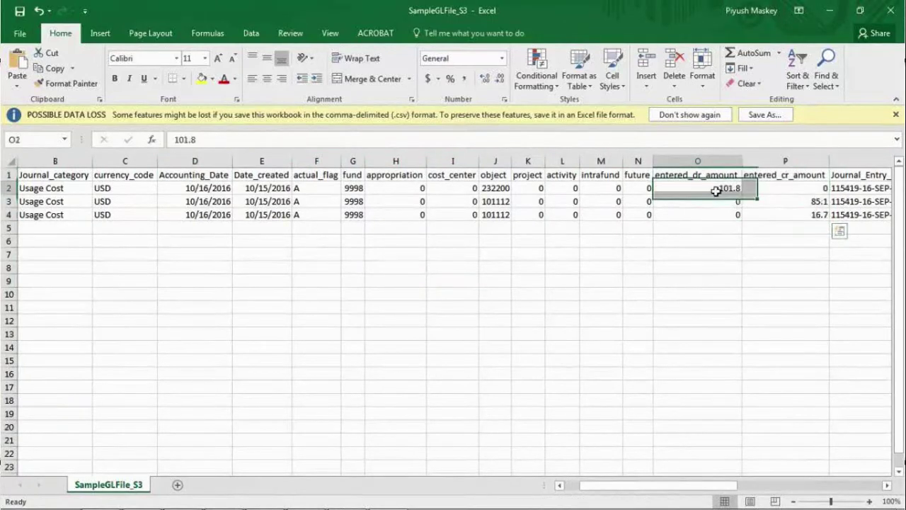
pyautogui.click(794, 203)
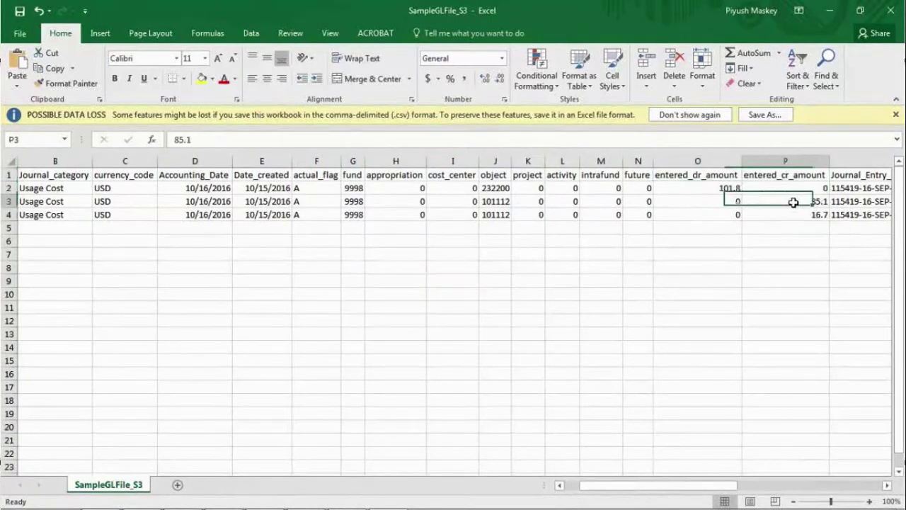
pyautogui.moveTo(794, 203); pyautogui.dragTo(795, 212)
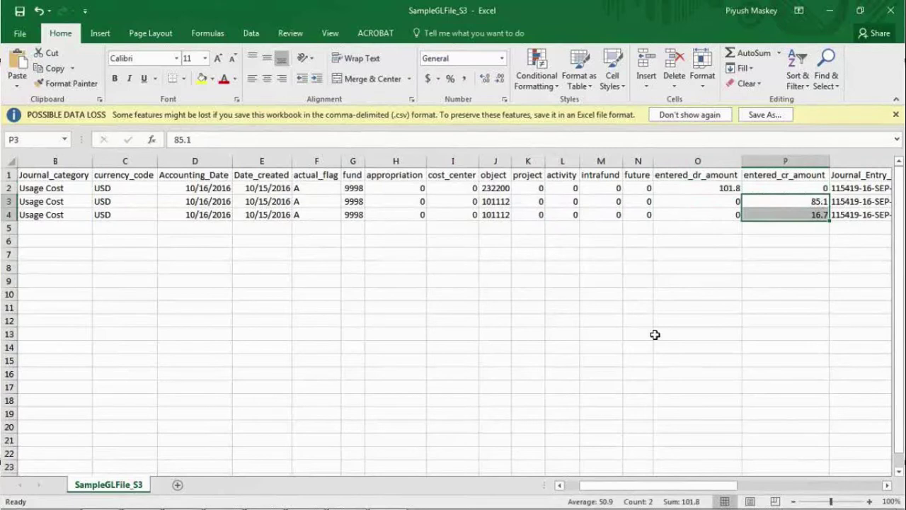
pyautogui.click(754, 240)
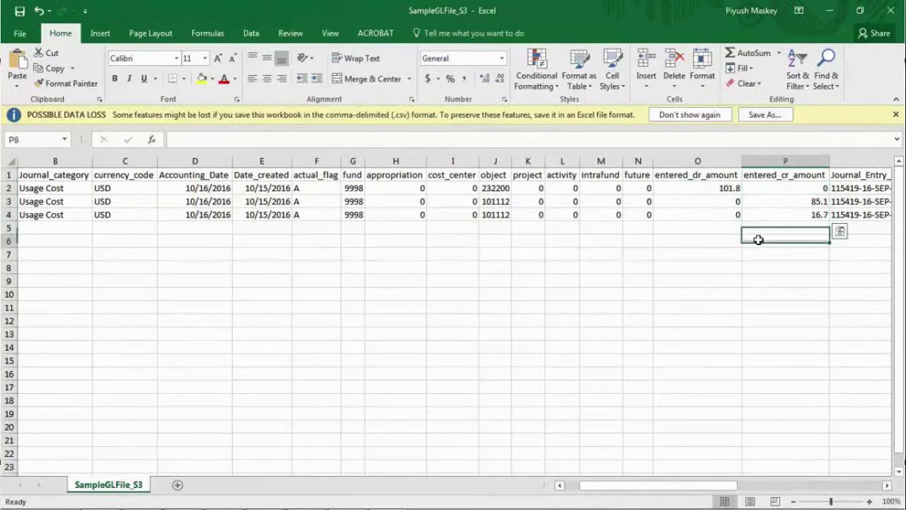
# Step: Close SampleGLFile_S3 without saving and upload SampleGLFile_E2.csv to /upload/DEV/Incoming/GL/Generic in WinSCP
pyautogui.click(891, 11)
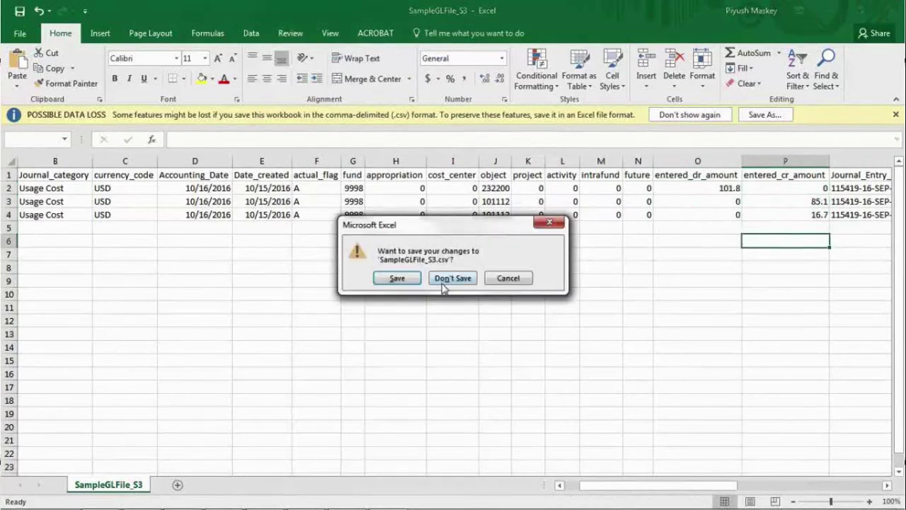
pyautogui.click(442, 278)
pyautogui.click(51, 251)
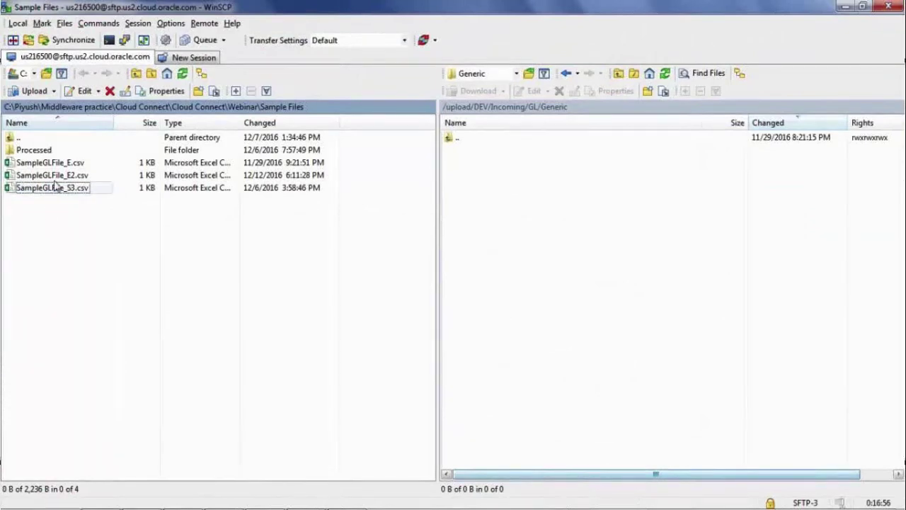
pyautogui.moveTo(57, 178); pyautogui.dragTo(526, 211)
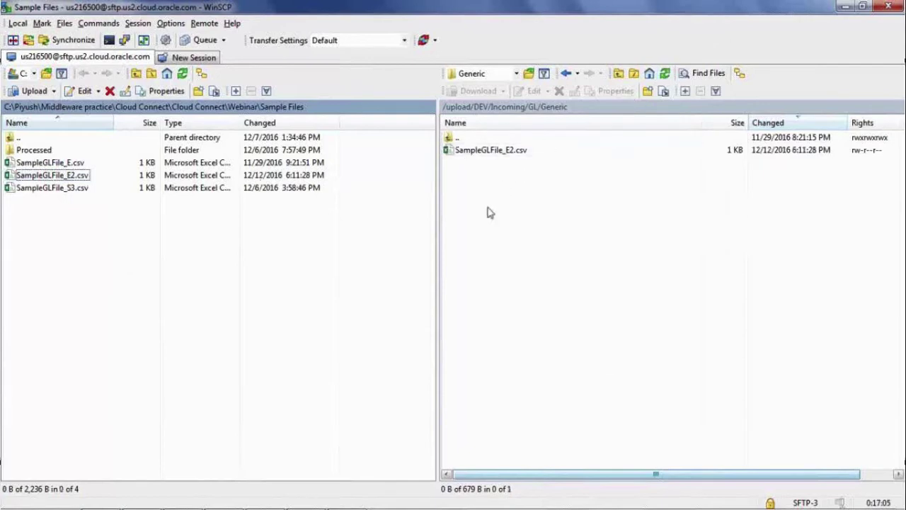
# Step: Go to the remote folder /upload/DEV/IN-Process/GL/Generic to inspect its contents
pyautogui.click(516, 73)
pyautogui.click(490, 119)
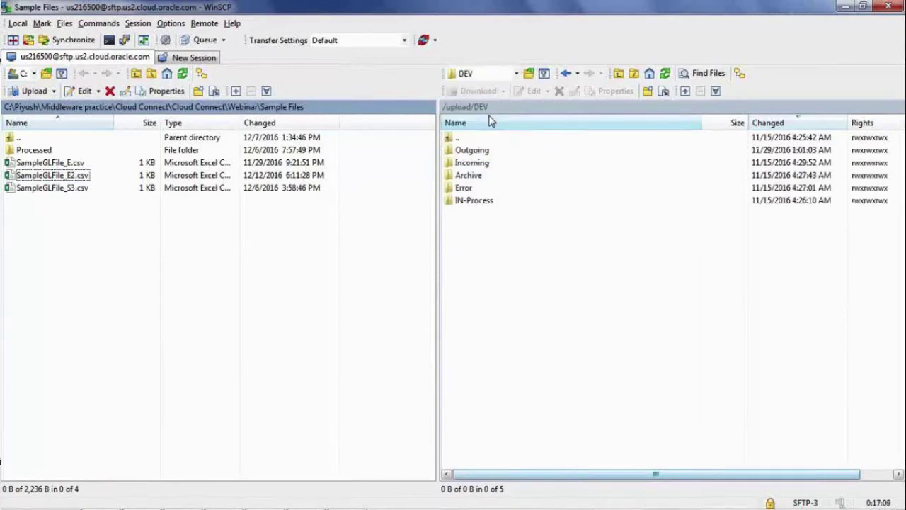
pyautogui.click(469, 202)
pyautogui.doubleClick(469, 202)
pyautogui.doubleClick(460, 151)
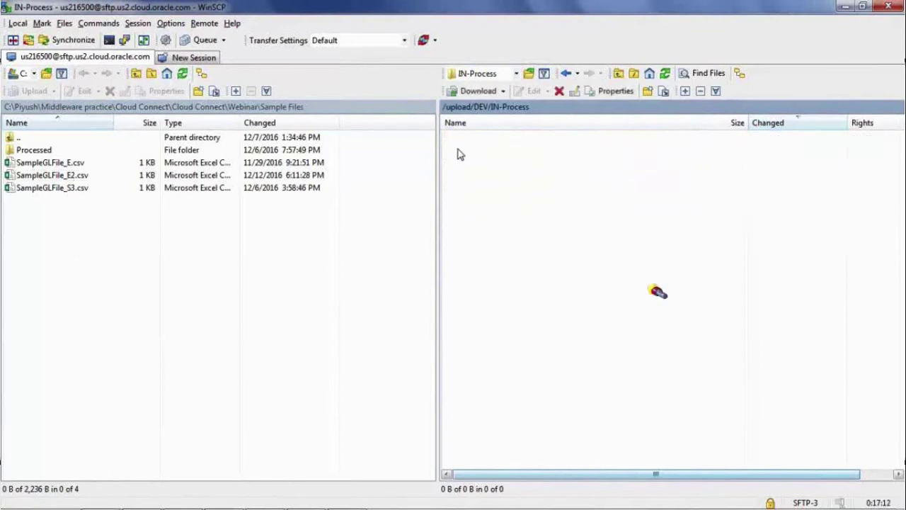
pyautogui.doubleClick(453, 151)
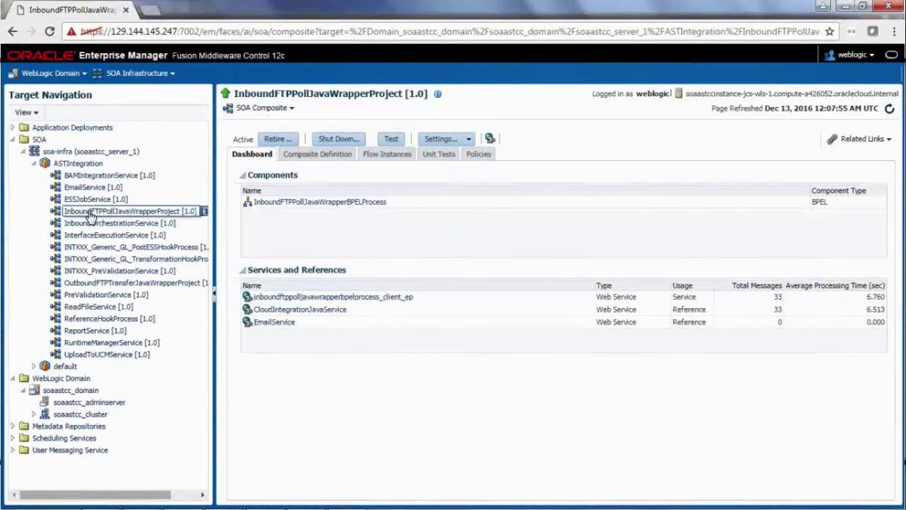
# Step: In Enterprise Manager, run the web service test of InboundFTPPollJavaWrapperProject with schedulerId set to -1
pyautogui.click(391, 140)
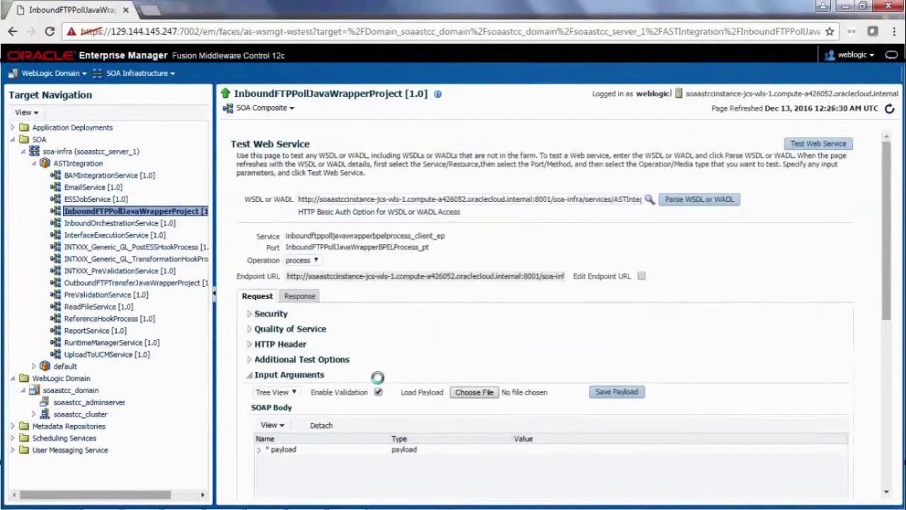
pyautogui.click(259, 451)
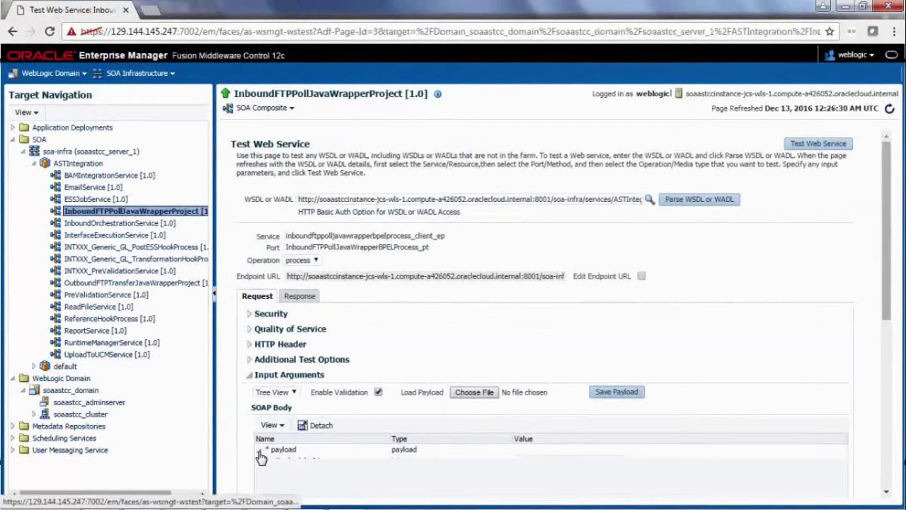
pyautogui.click(540, 461)
pyautogui.write('-')
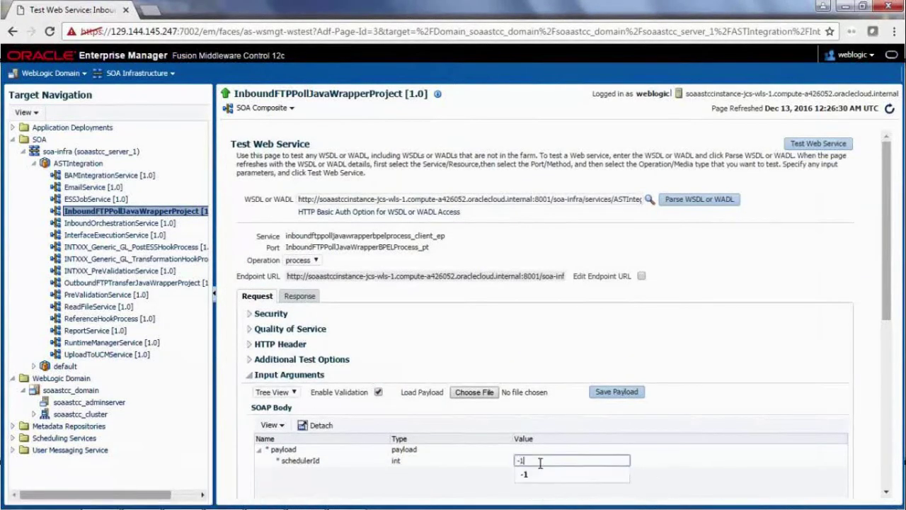
pyautogui.write('1')
pyautogui.click(802, 296)
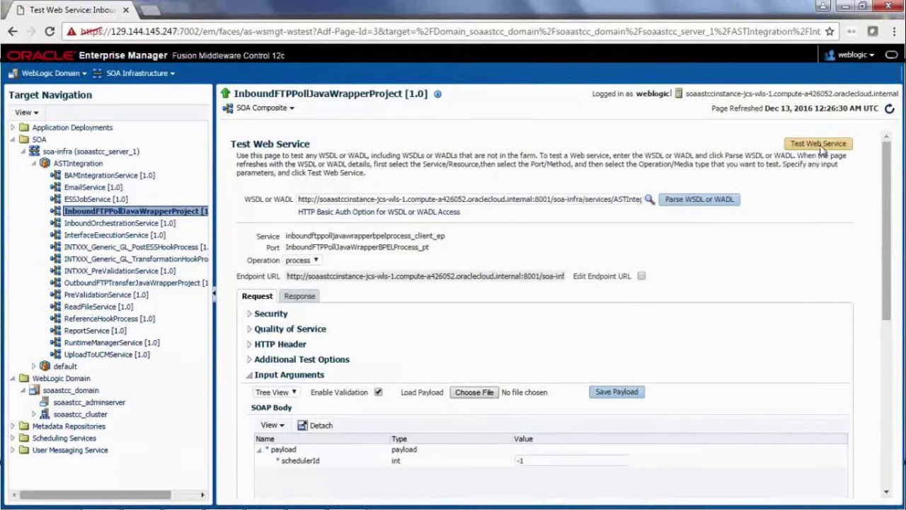
pyautogui.click(820, 146)
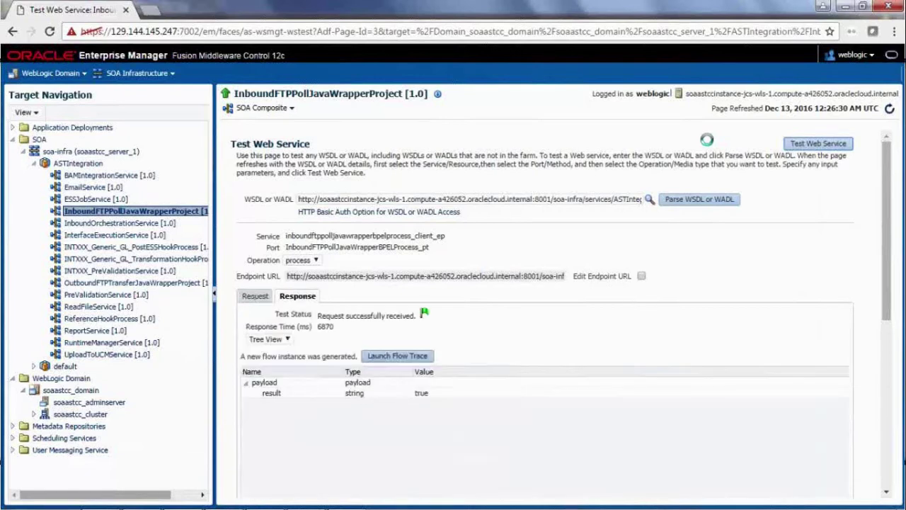
# Step: Back in WinSCP, refresh the IN-Process Generic folder and check /upload/DEV/Incoming/GL/Generic for the uploaded file
pyautogui.hotkey('alt', 'Tab')
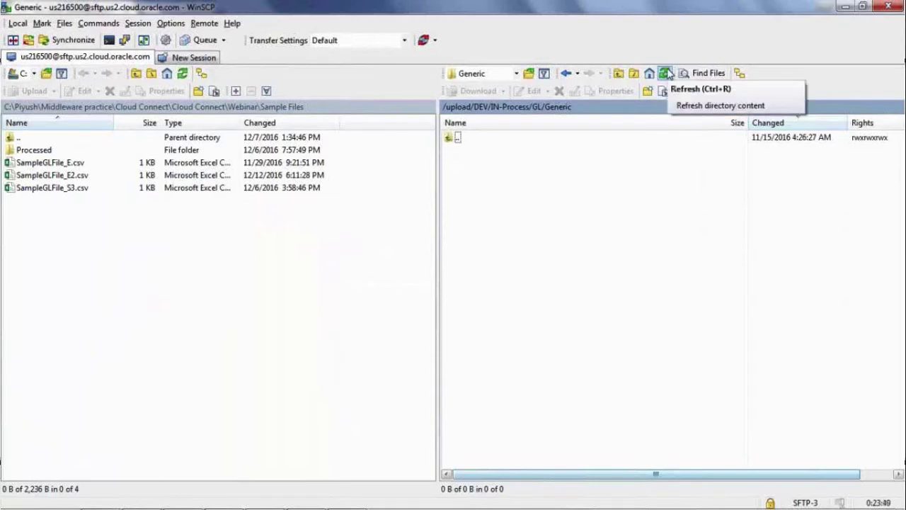
pyautogui.click(666, 74)
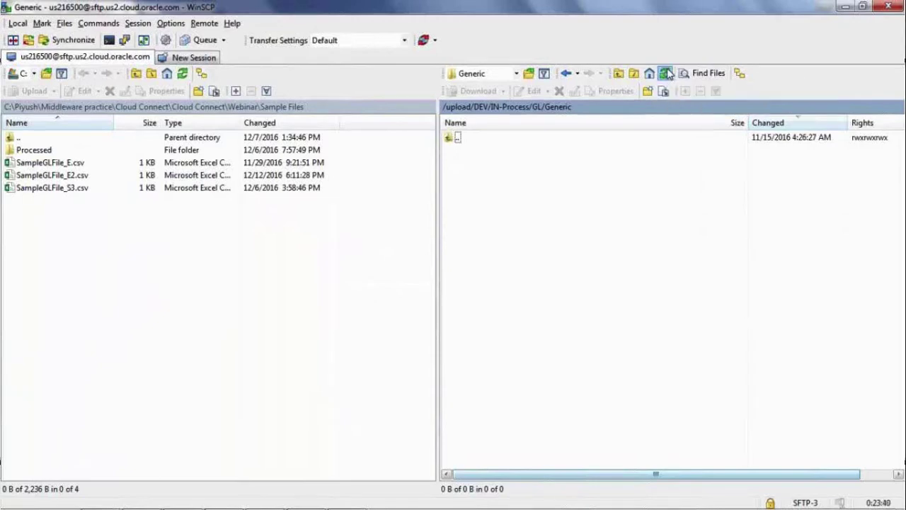
pyautogui.click(516, 74)
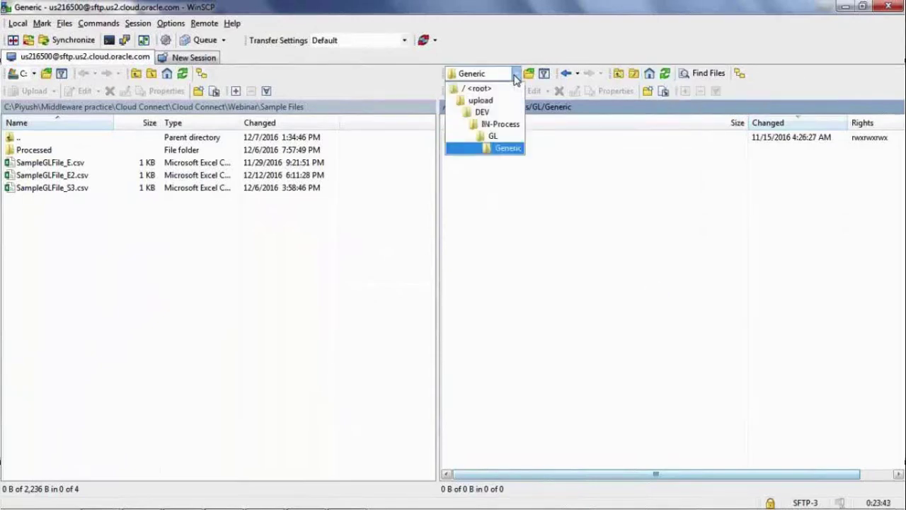
pyautogui.click(481, 101)
pyautogui.doubleClick(462, 163)
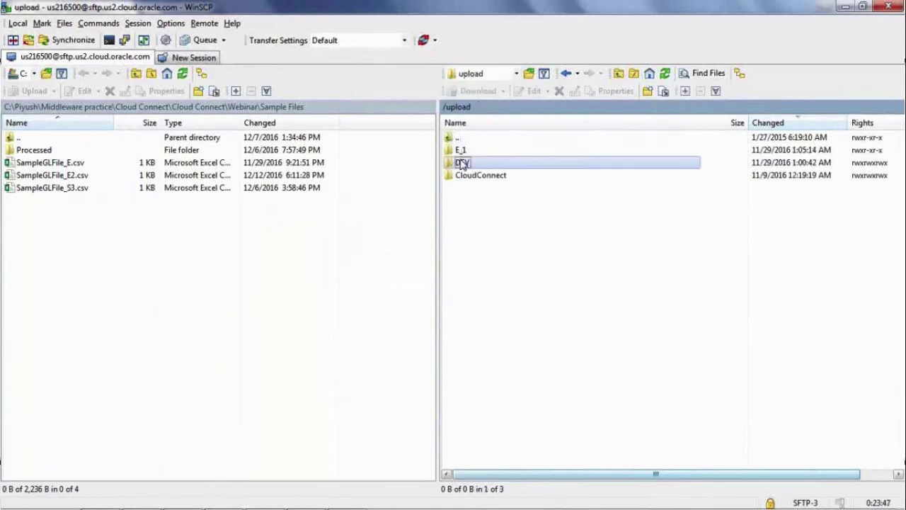
pyautogui.doubleClick(461, 164)
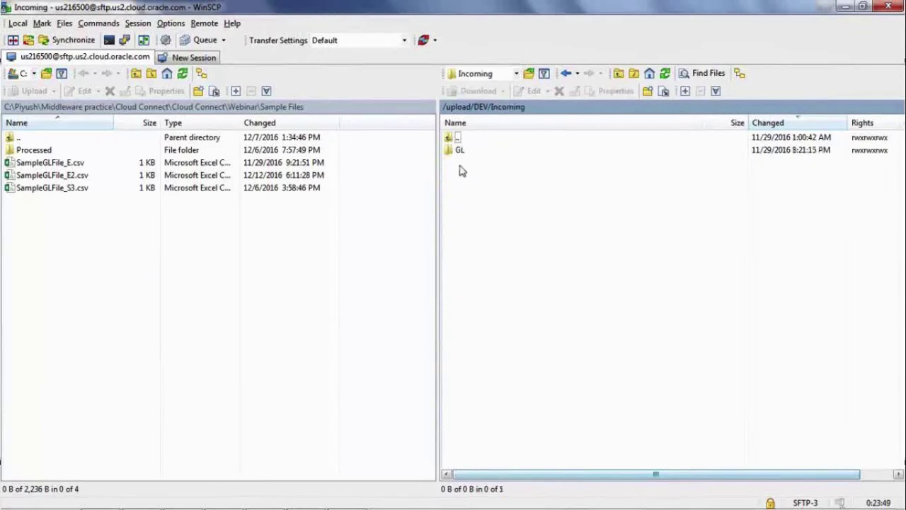
pyautogui.doubleClick(453, 152)
pyautogui.doubleClick(475, 153)
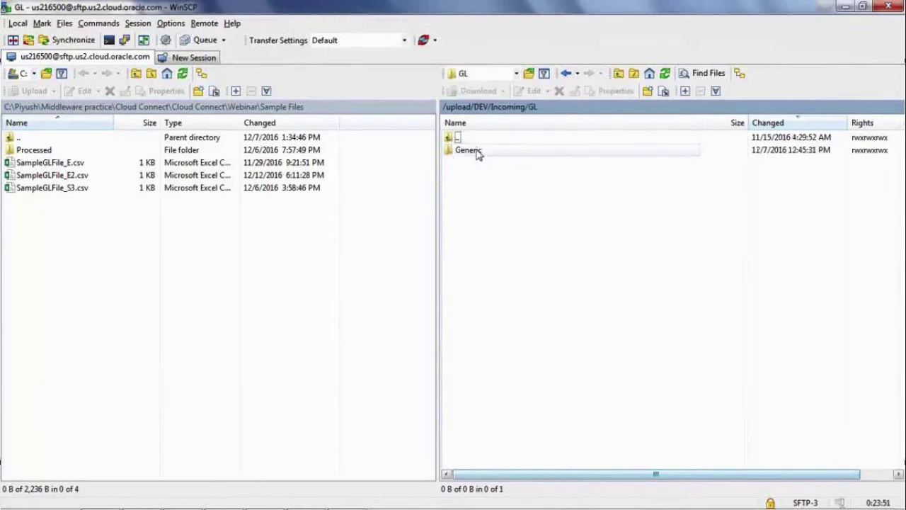
pyautogui.click(665, 73)
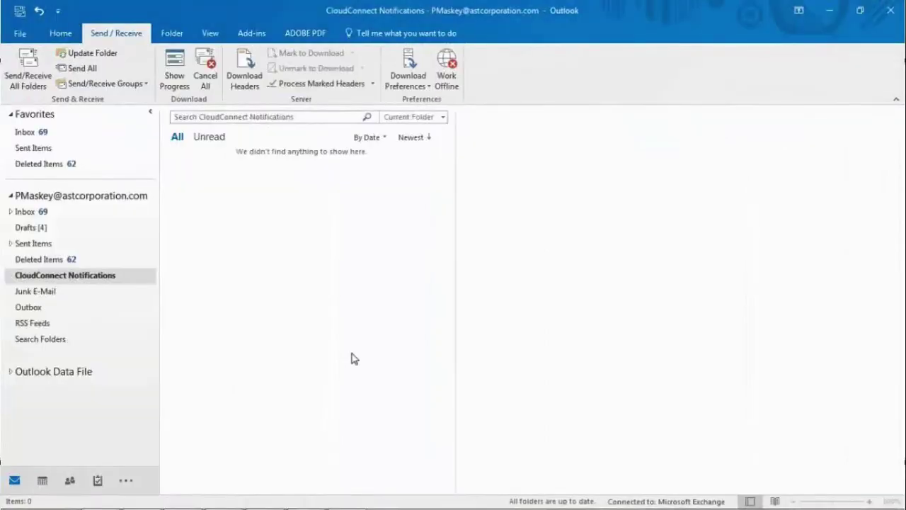
# Step: In Outlook, update the CloudConnect Notifications folder and read the Pre-Validation Failed message for the GL Interface
pyautogui.click(90, 55)
pyautogui.click(90, 55)
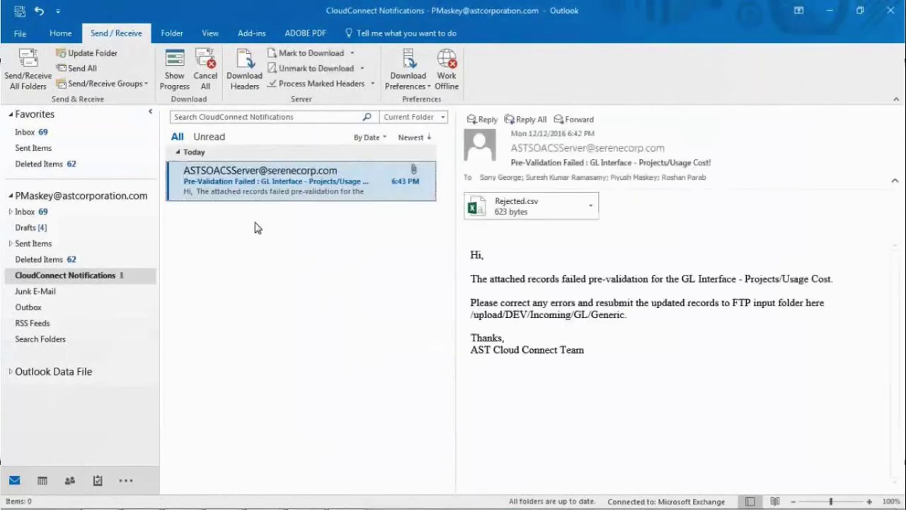
pyautogui.doubleClick(248, 196)
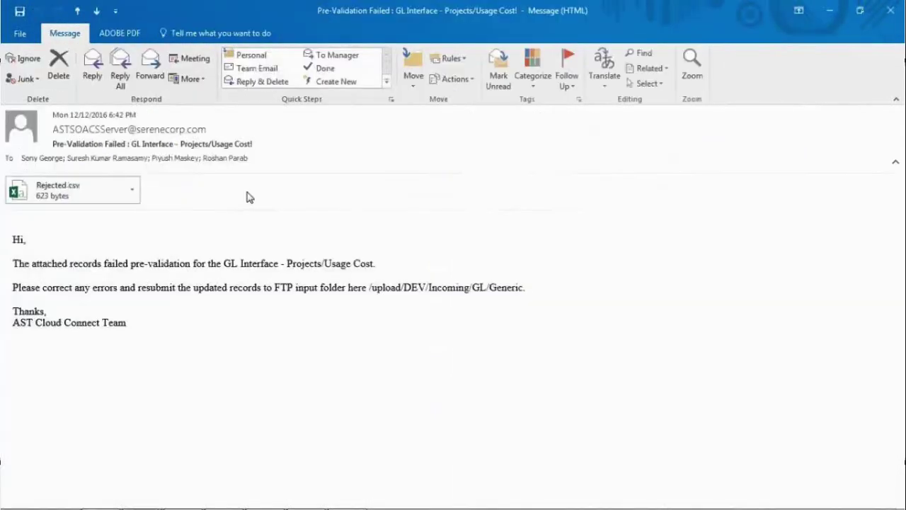
pyautogui.moveTo(85, 145); pyautogui.dragTo(126, 148)
pyautogui.moveTo(274, 267); pyautogui.dragTo(334, 268)
pyautogui.click(334, 268)
# Step: Preview the Rejected.csv attachment, examine the debit and credit amounts of its records, and return to the message
pyautogui.click(131, 196)
pyautogui.click(133, 193)
pyautogui.click(105, 214)
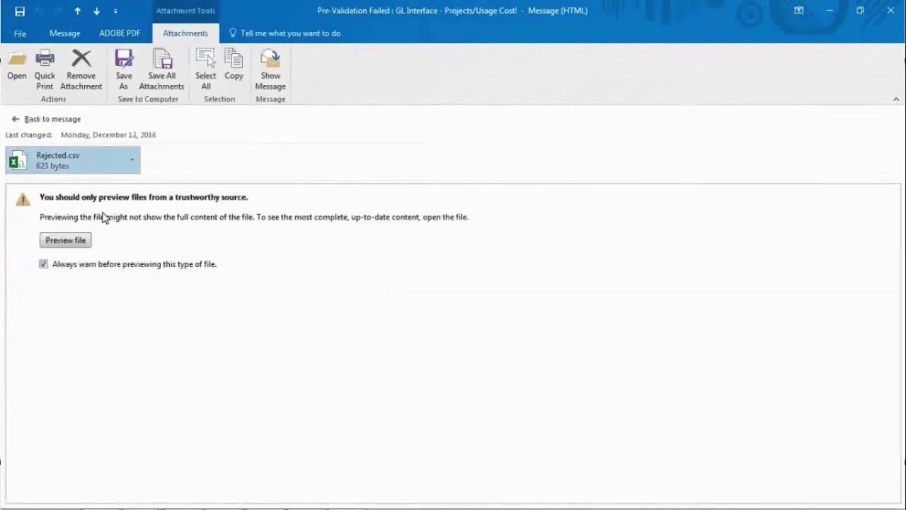
pyautogui.click(79, 241)
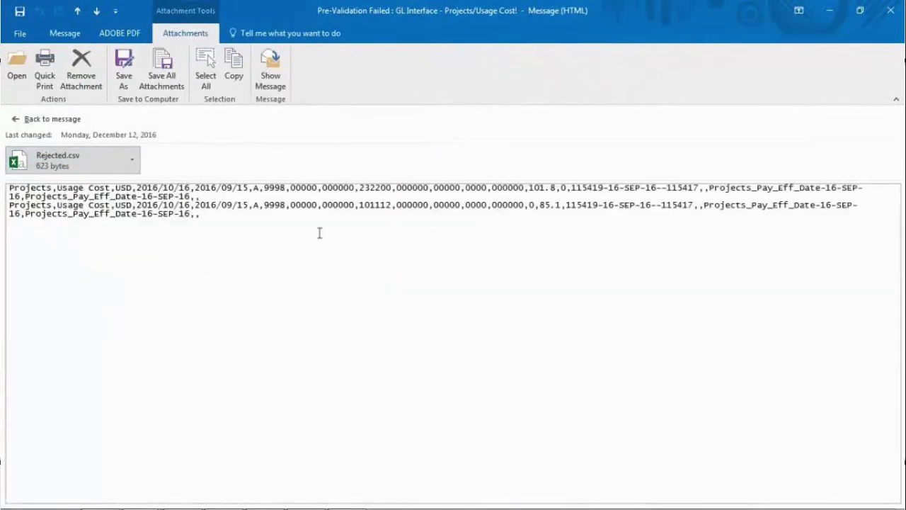
pyautogui.moveTo(527, 188); pyautogui.dragTo(565, 204)
pyautogui.click(70, 119)
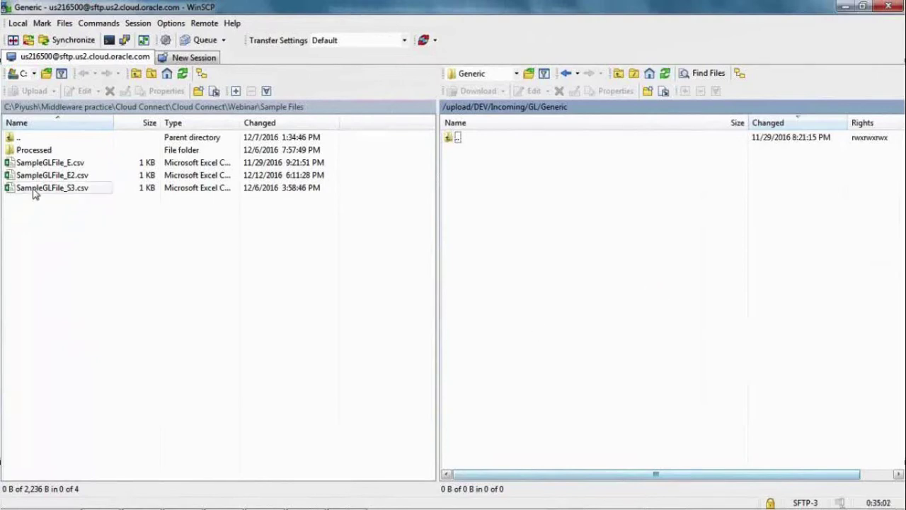
# Step: Upload SampleGLFile_S3.csv to /upload/DEV/Incoming/GL/Generic in WinSCP and rerun the web service test in Enterprise Manager
pyautogui.moveTo(33, 192); pyautogui.dragTo(531, 224)
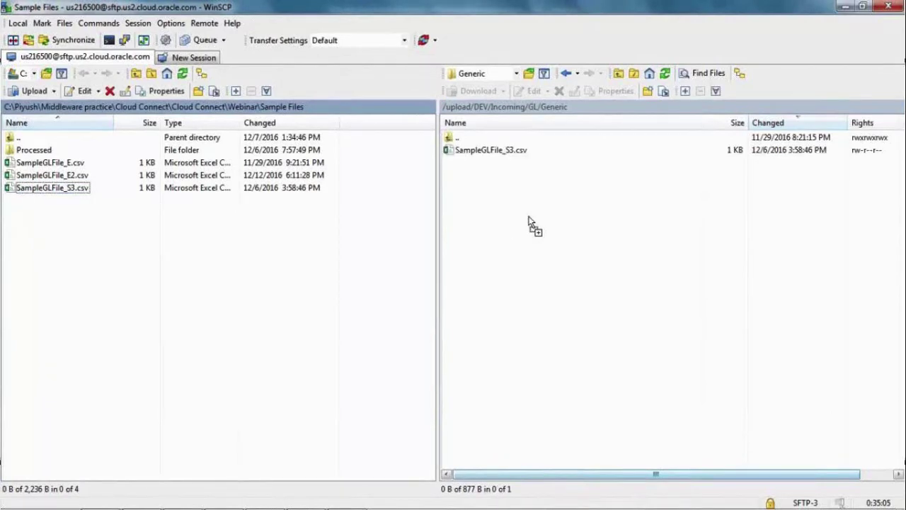
pyautogui.click(665, 75)
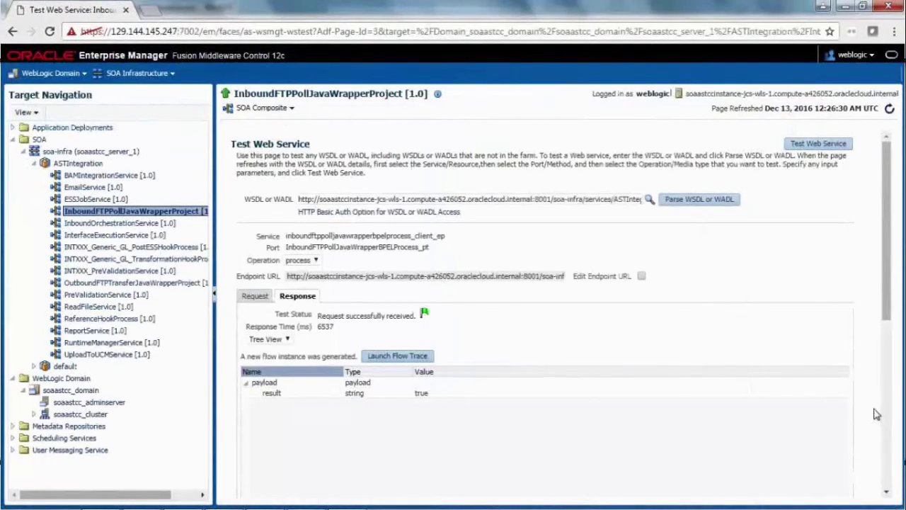
pyautogui.click(815, 147)
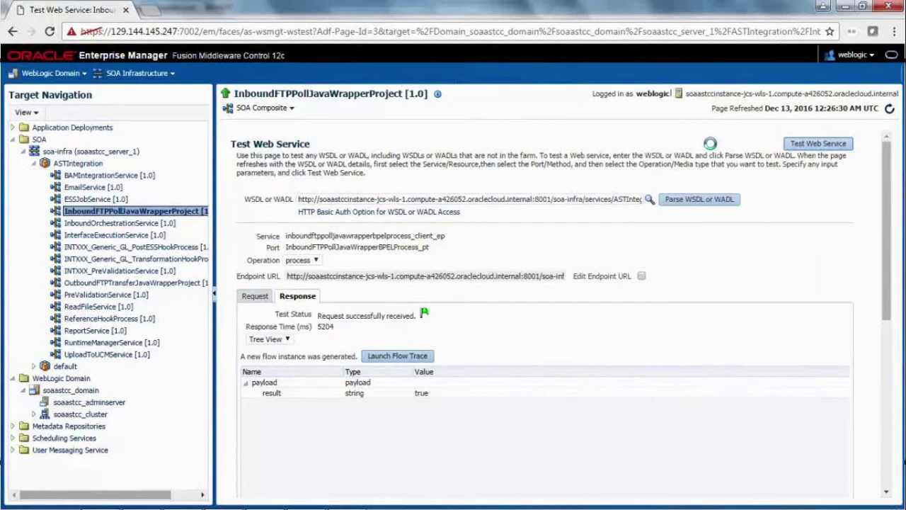
# Step: In WinSCP, refresh /upload/DEV/Incoming/GL/Generic and check /upload/DEV/IN-Process/GL/Generic for the uploaded file, refreshing that folder
pyautogui.hotkey('alt', 'Tab')
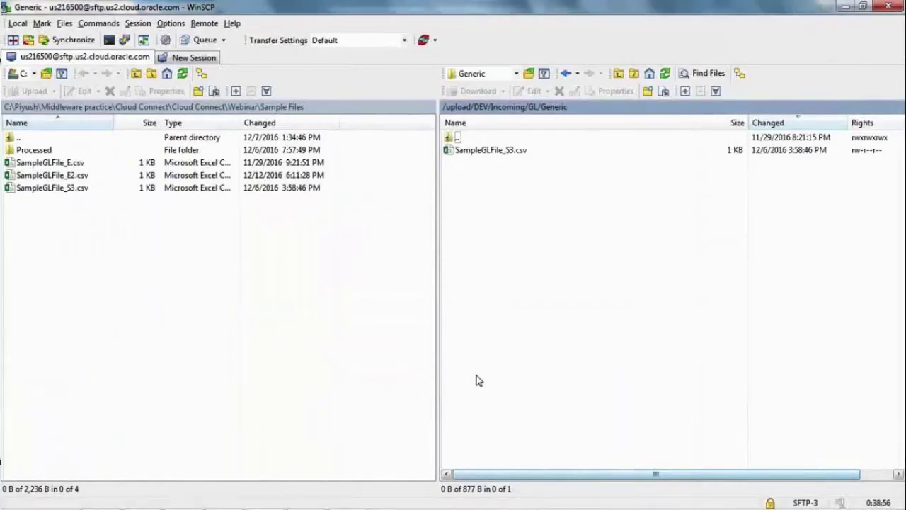
pyautogui.click(665, 73)
pyautogui.click(516, 74)
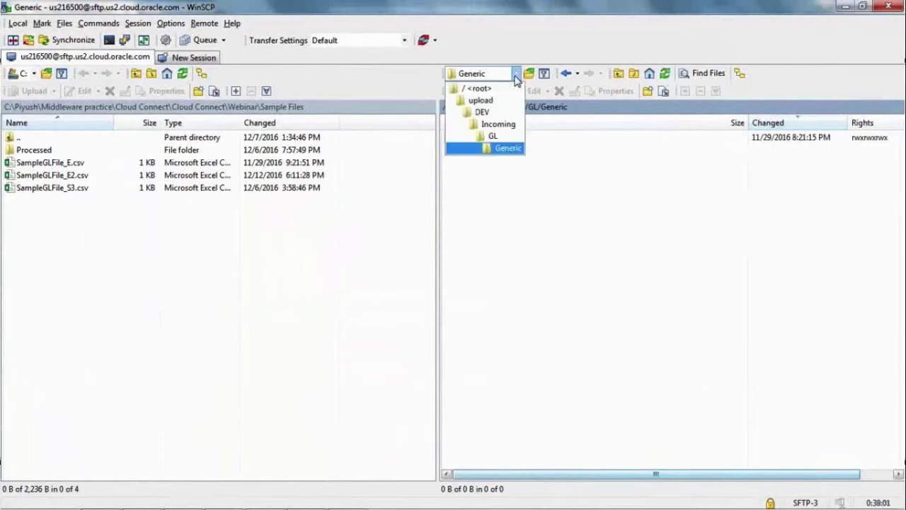
pyautogui.click(479, 115)
pyautogui.doubleClick(473, 202)
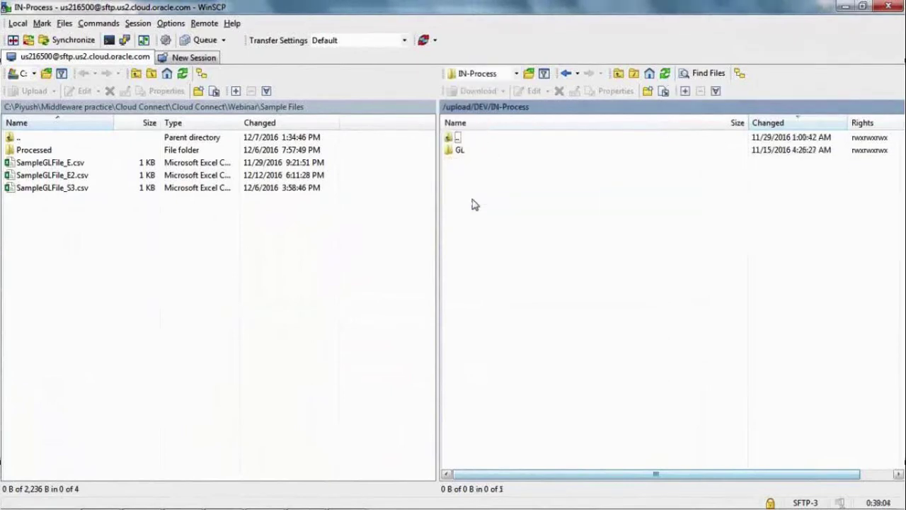
pyautogui.doubleClick(453, 152)
pyautogui.doubleClick(453, 151)
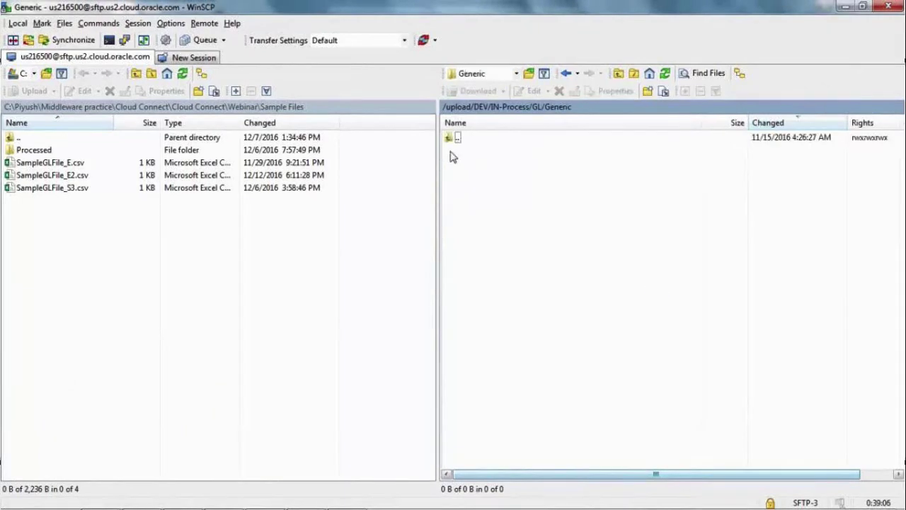
pyautogui.click(665, 73)
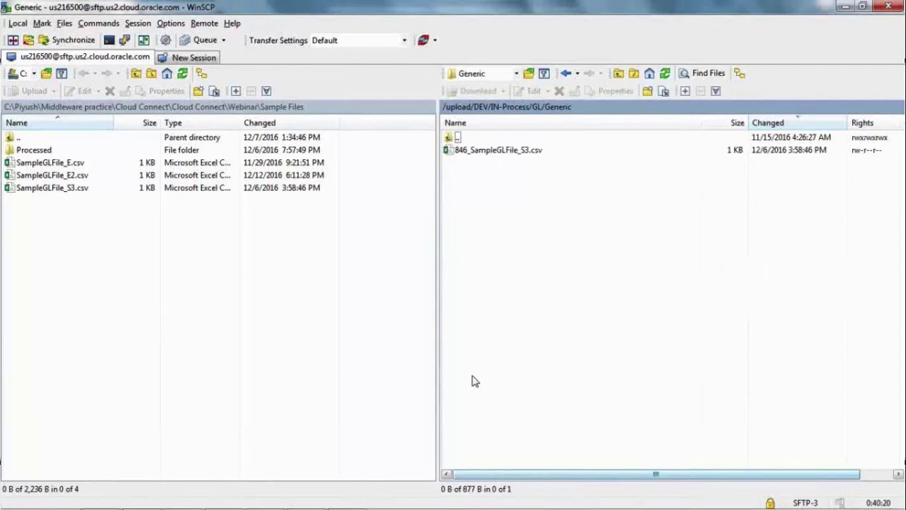
pyautogui.click(665, 74)
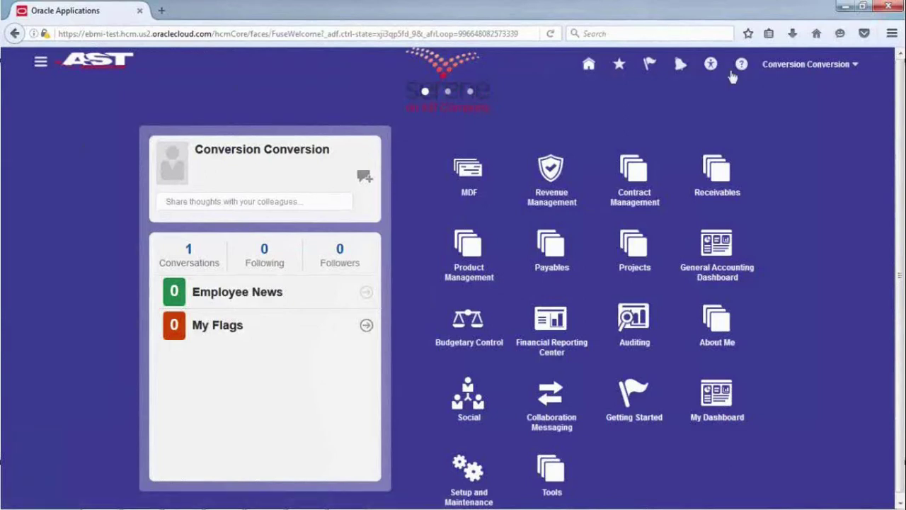
# Step: In Oracle Applications, go to File Import and Export and run an unfiltered search for uploaded files
pyautogui.click(41, 63)
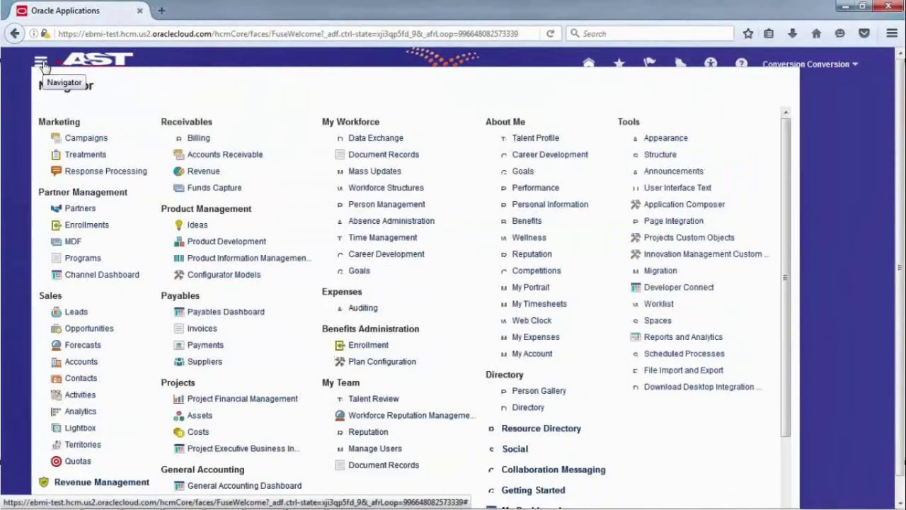
pyautogui.click(692, 376)
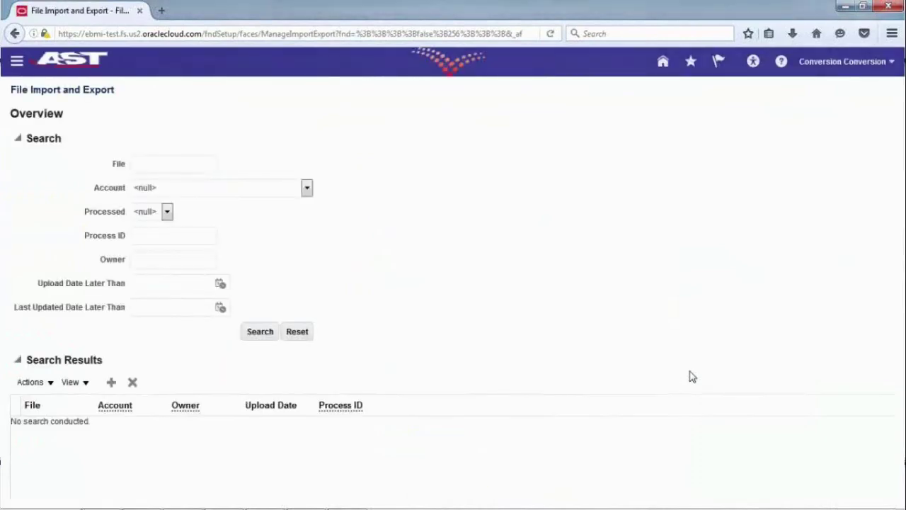
pyautogui.click(259, 339)
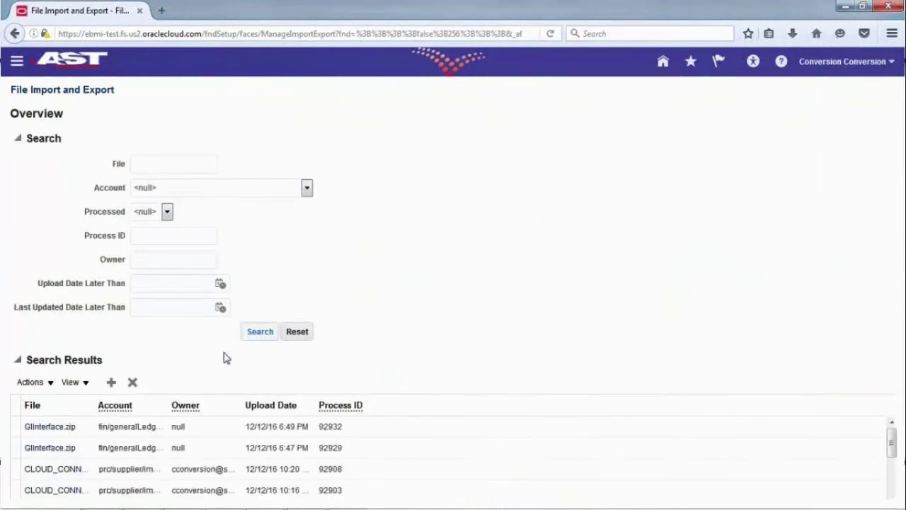
# Step: Open the most recently uploaded GlInterface.zip with 7-Zip File Manager and examine the records in GlInterface.csv, including cell B1
pyautogui.click(45, 431)
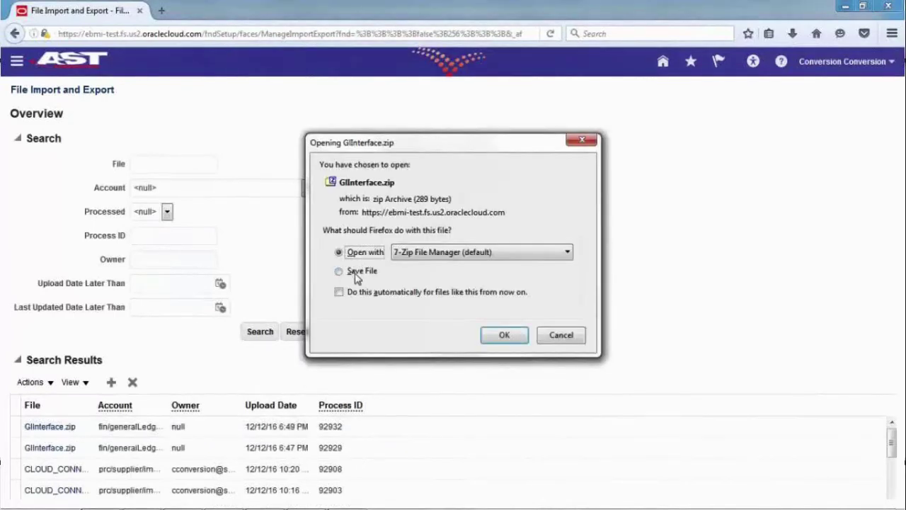
pyautogui.click(504, 334)
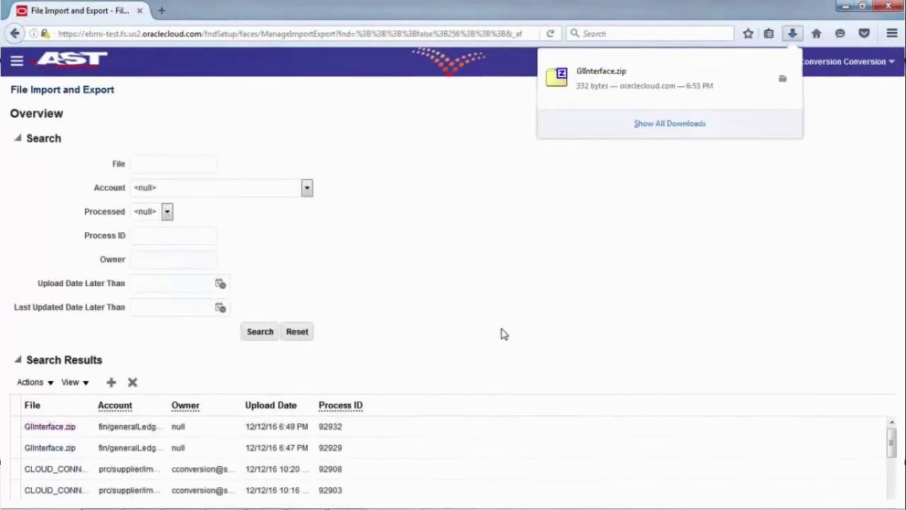
pyautogui.click(600, 74)
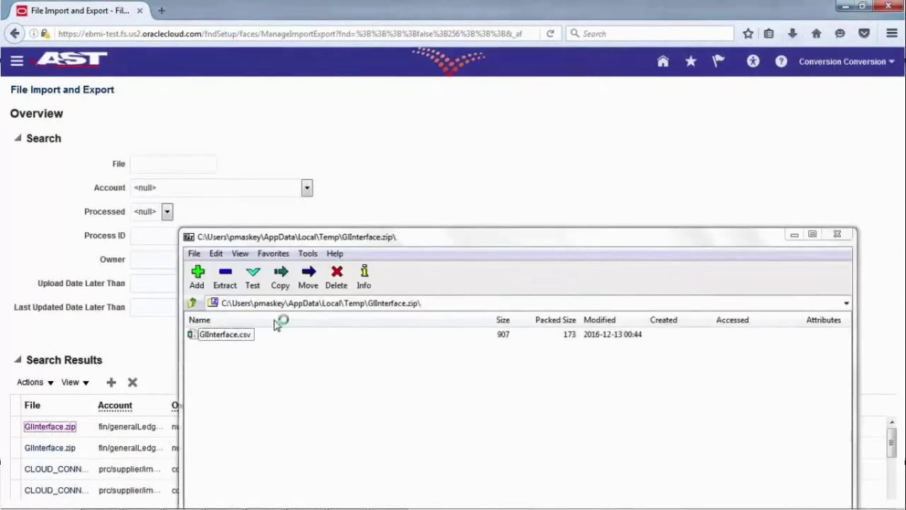
pyautogui.click(210, 340)
pyautogui.doubleClick(209, 338)
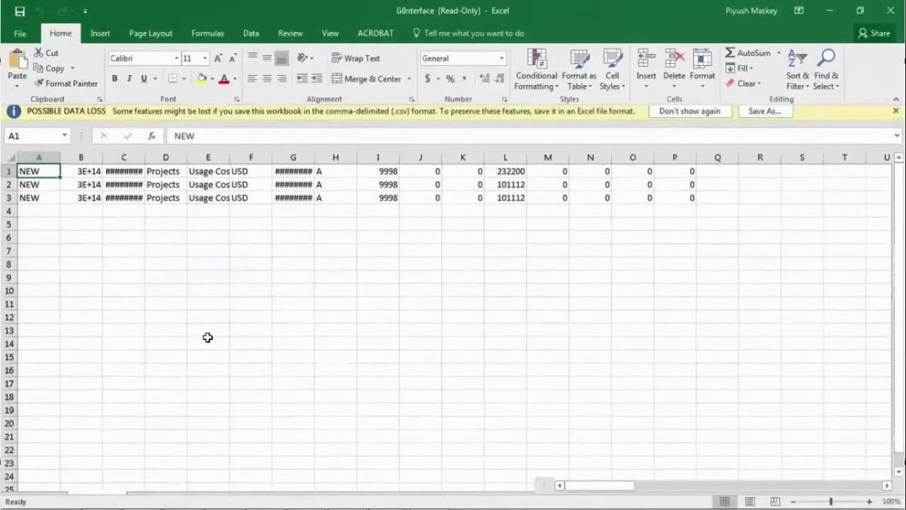
pyautogui.click(81, 170)
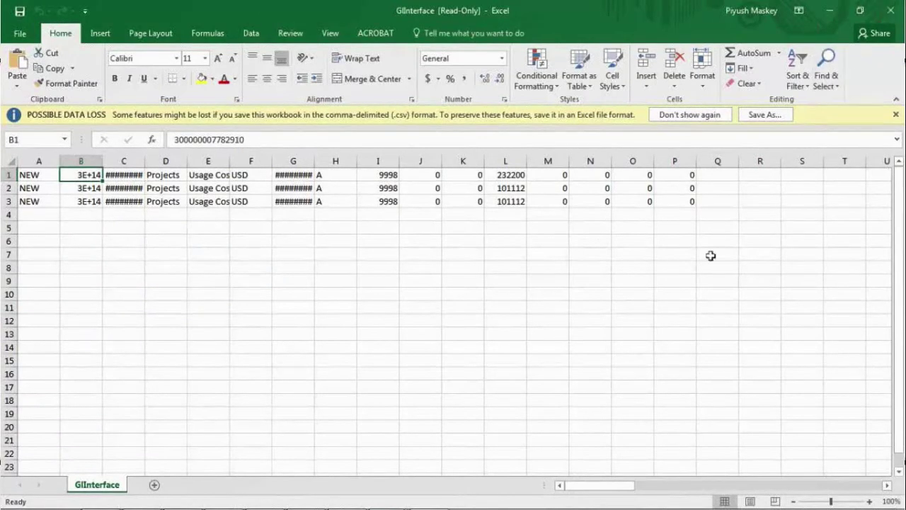
# Step: In Outlook, update the CloudConnect Notifications folder and open the Generic GL Journal Import To Cloud ERP summary report message
pyautogui.hotkey('alt', 'Tab')
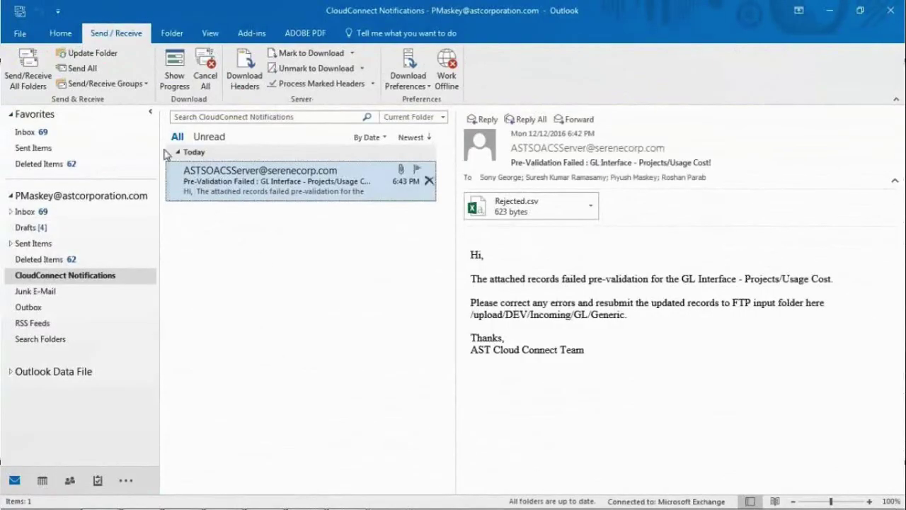
pyautogui.click(83, 56)
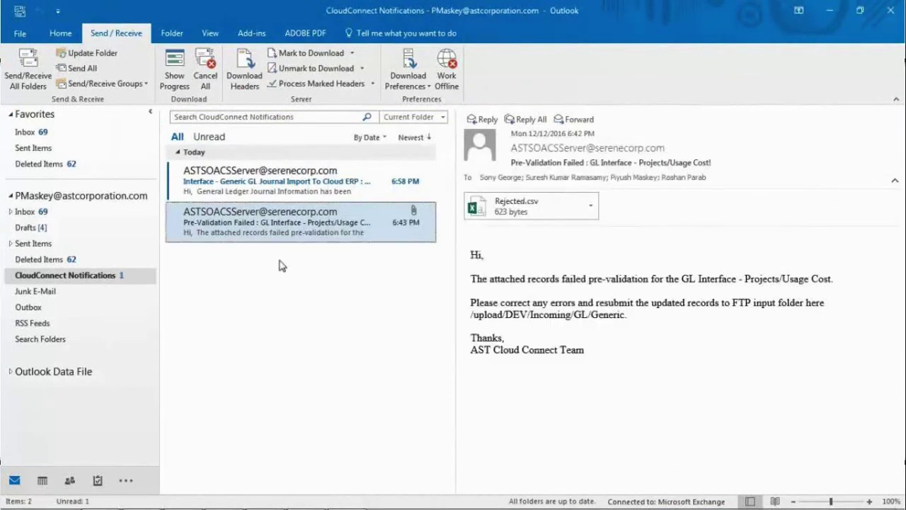
pyautogui.doubleClick(250, 174)
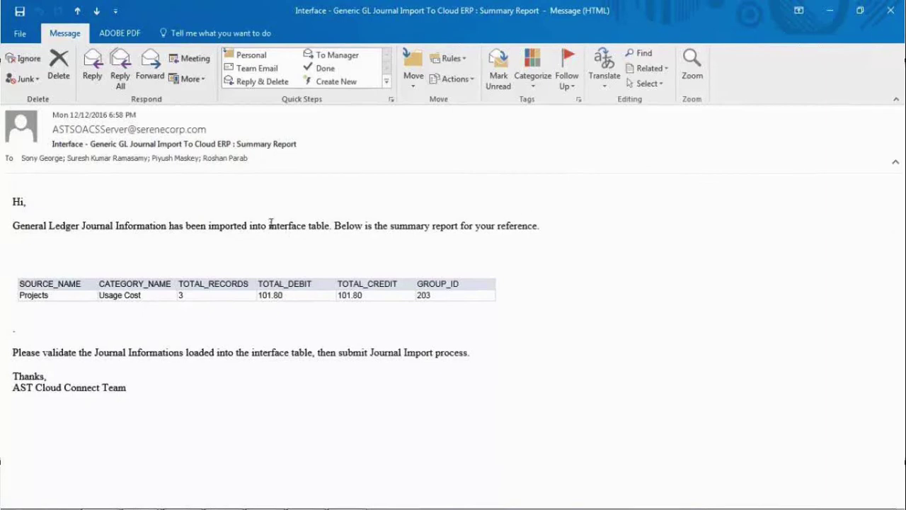
# Step: Examine the import confirmation text and the summary table's total records, total debit and total credit in the message
pyautogui.moveTo(269, 225); pyautogui.dragTo(425, 239)
pyautogui.click(424, 240)
pyautogui.moveTo(184, 297); pyautogui.dragTo(176, 296)
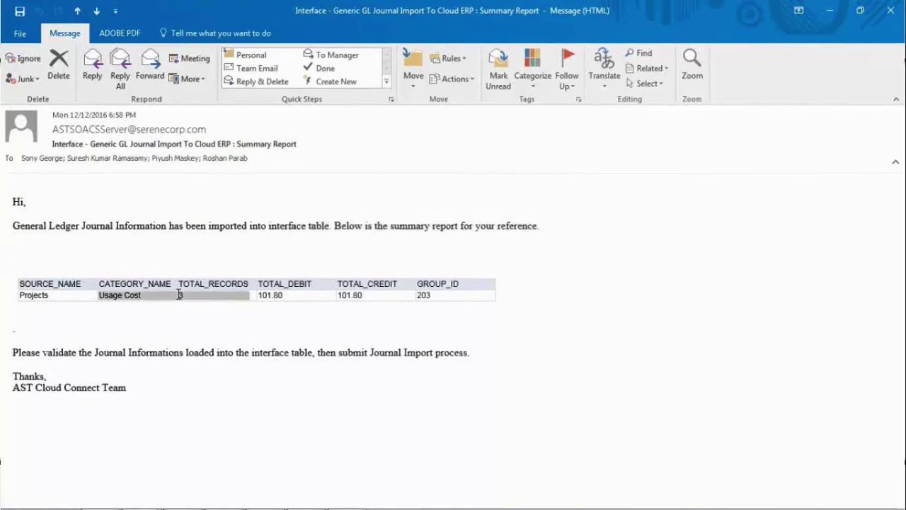
pyautogui.click(206, 317)
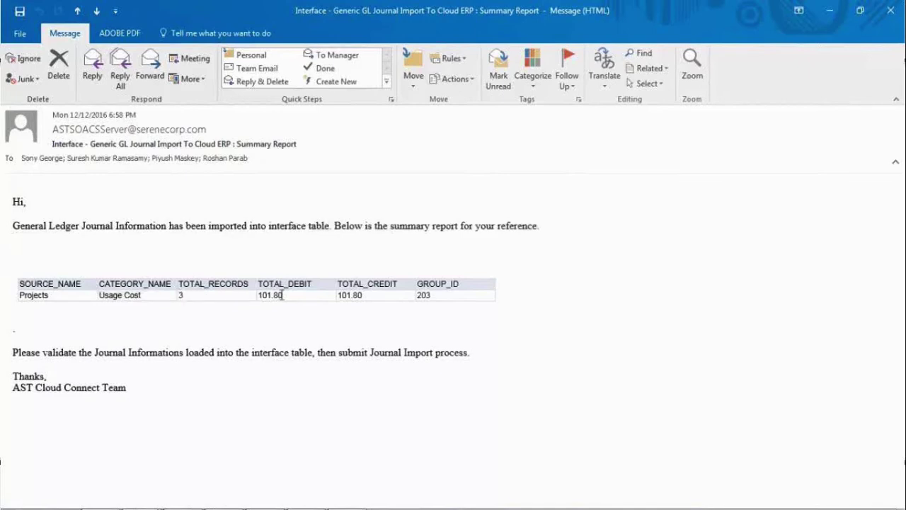
pyautogui.moveTo(289, 295); pyautogui.dragTo(258, 295)
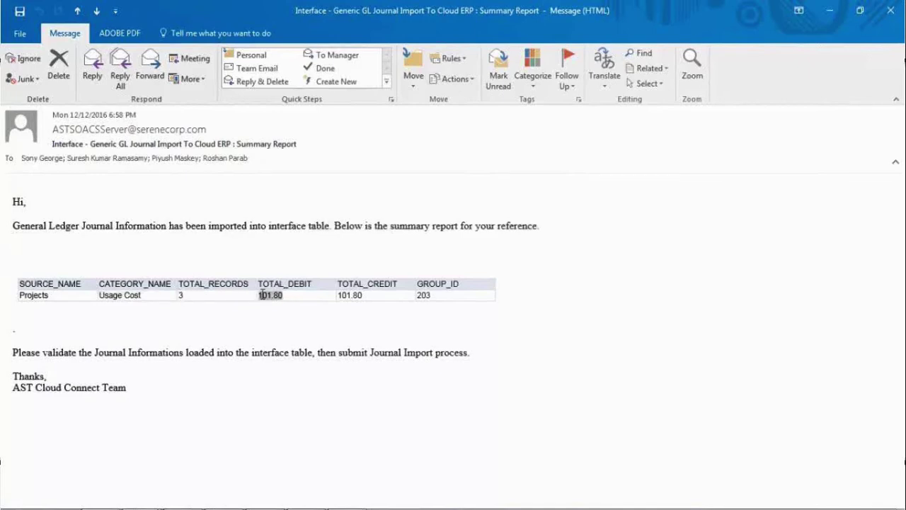
pyautogui.click(285, 323)
pyautogui.moveTo(371, 297); pyautogui.dragTo(339, 297)
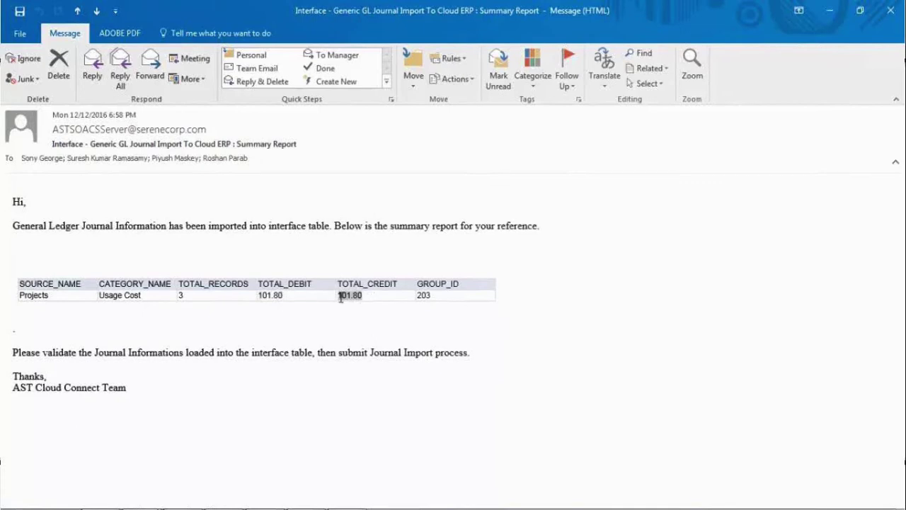
pyautogui.click(231, 337)
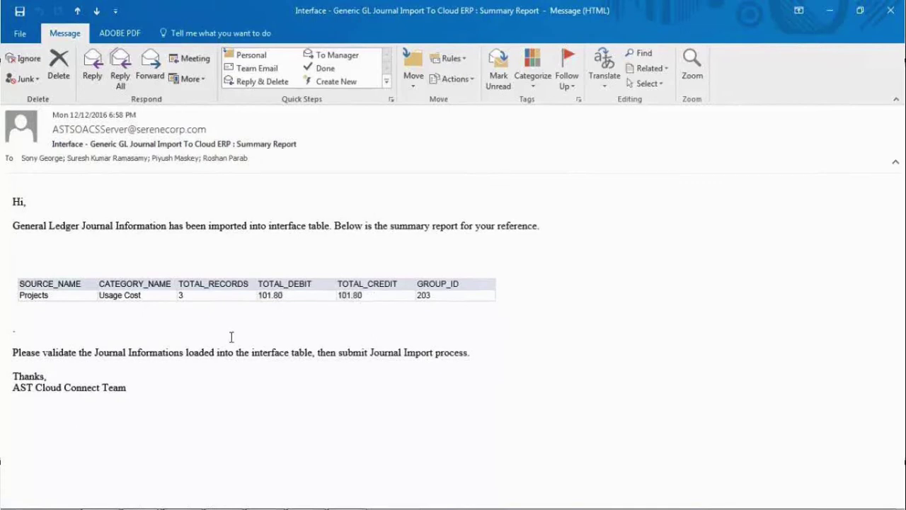
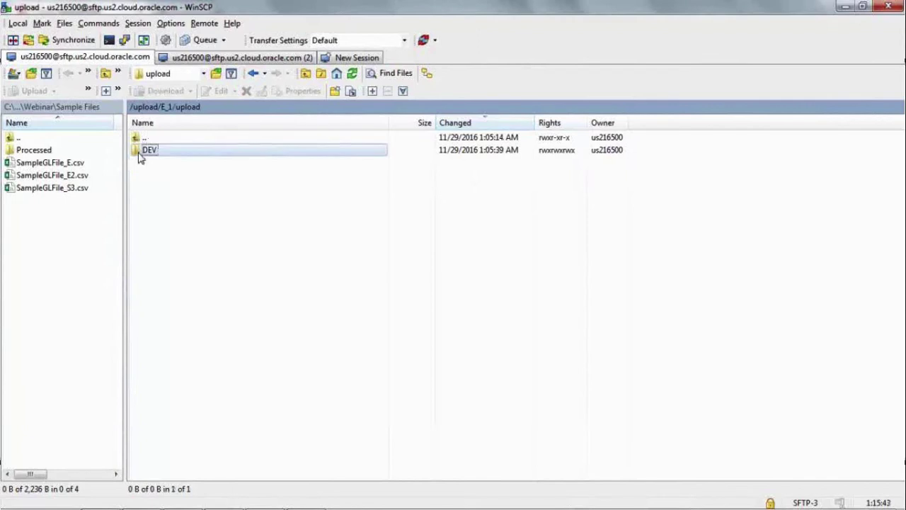
# Step: In WinSCP, browse from /upload/E_1/upload to DEV/Outgoing/AP, check its ACH and PositivePay folders, and return to AP
pyautogui.doubleClick(139, 156)
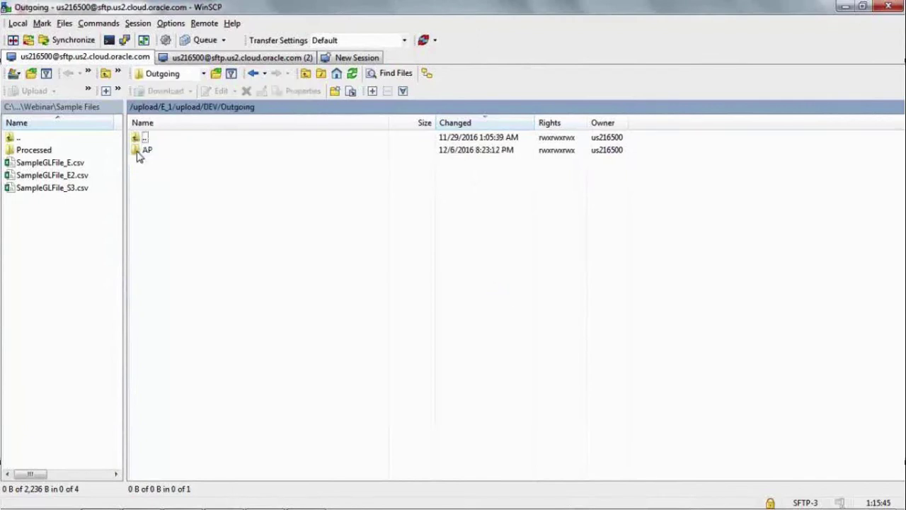
pyautogui.doubleClick(139, 154)
pyautogui.doubleClick(138, 153)
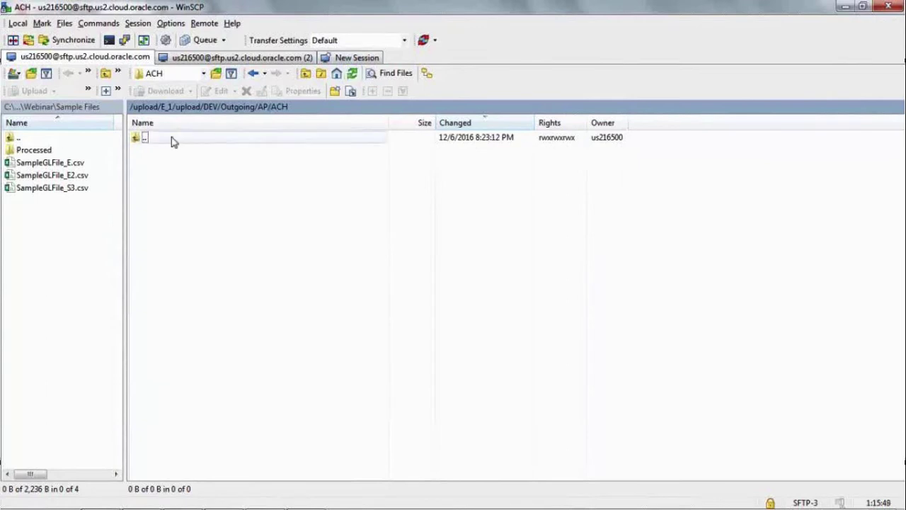
pyautogui.doubleClick(138, 140)
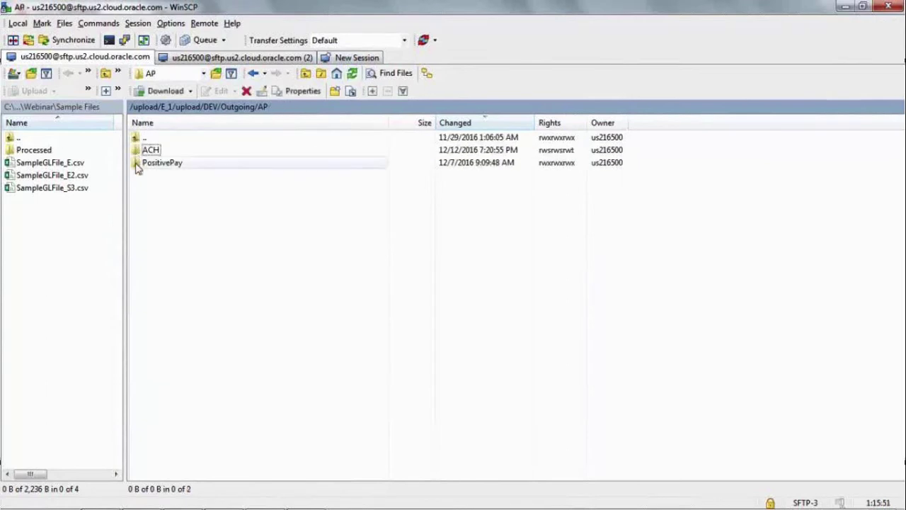
pyautogui.doubleClick(138, 164)
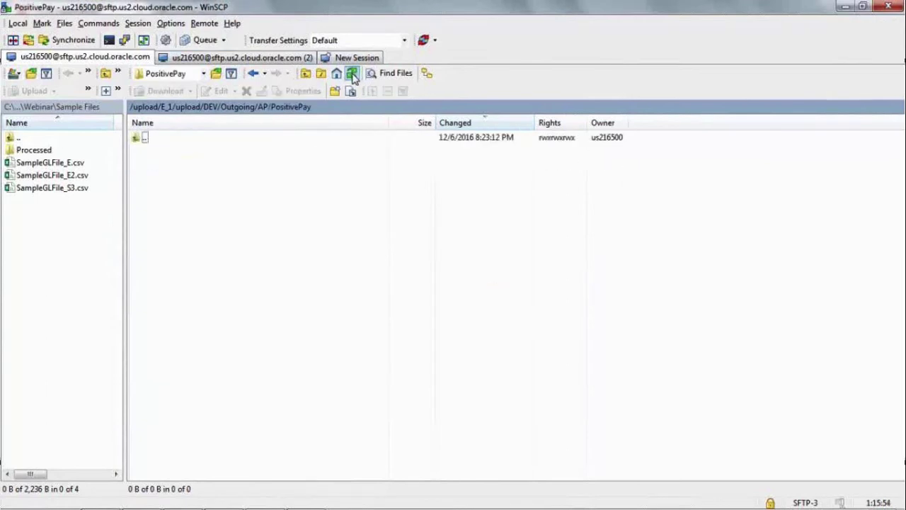
pyautogui.doubleClick(137, 139)
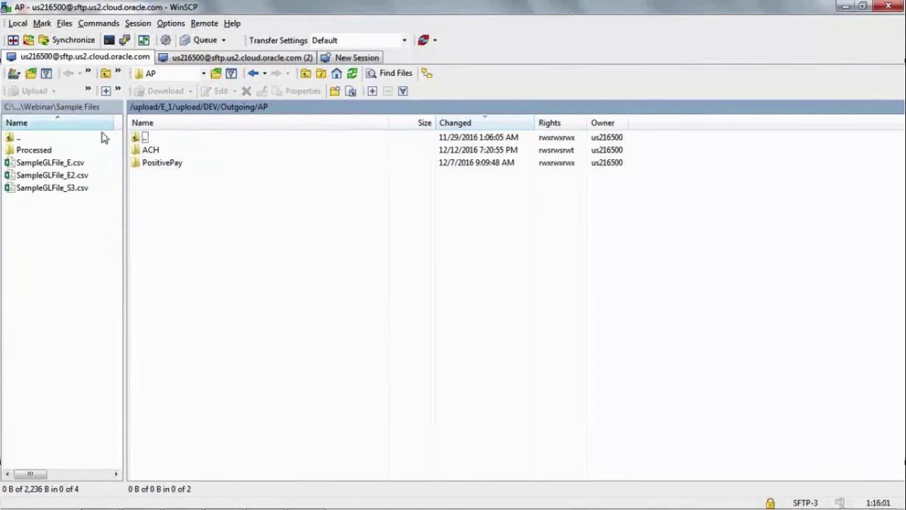
# Step: Check and refresh /upload/DEV/Outgoing/AP/ACH in the second session, and reopen the ACH folder under /upload/E_1 in the first session
pyautogui.click(258, 61)
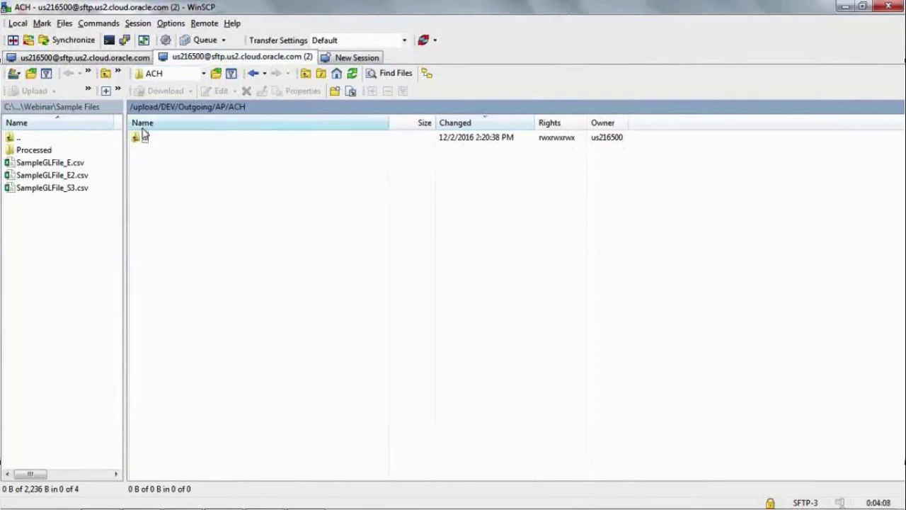
pyautogui.click(203, 73)
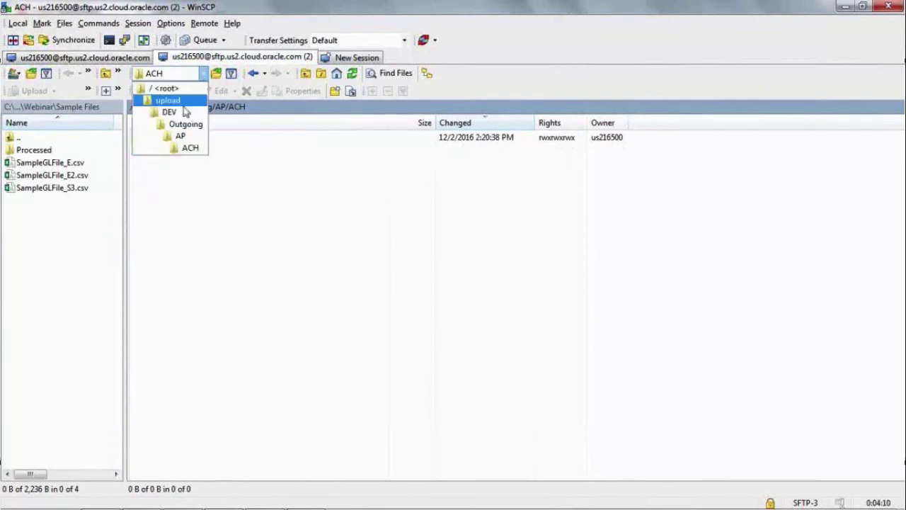
pyautogui.click(174, 99)
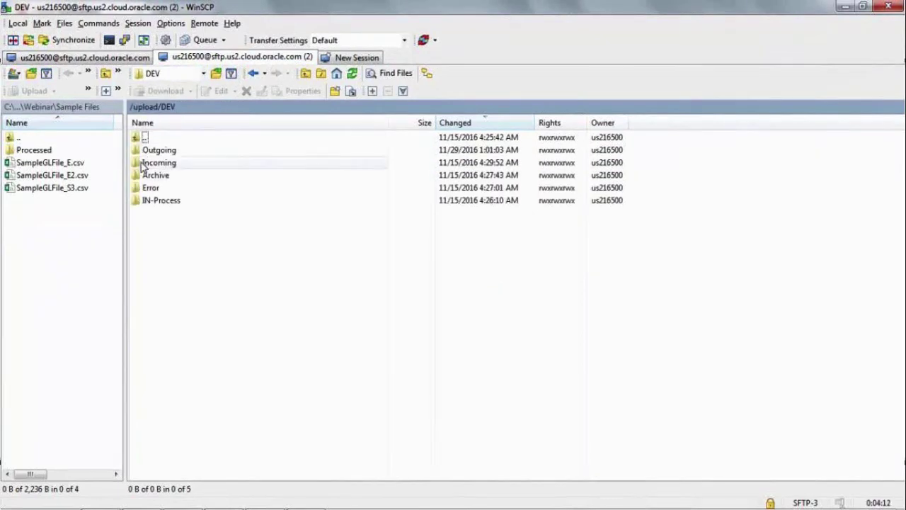
pyautogui.doubleClick(145, 152)
pyautogui.doubleClick(138, 151)
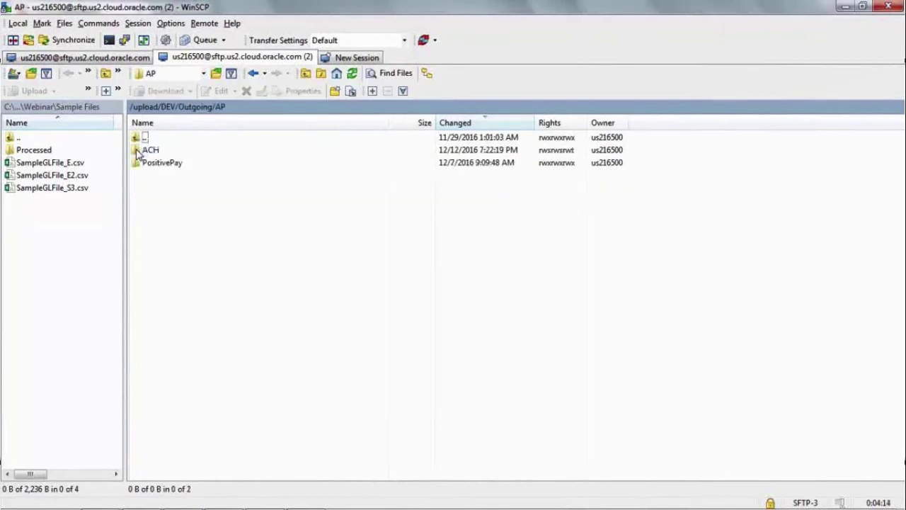
pyautogui.doubleClick(139, 153)
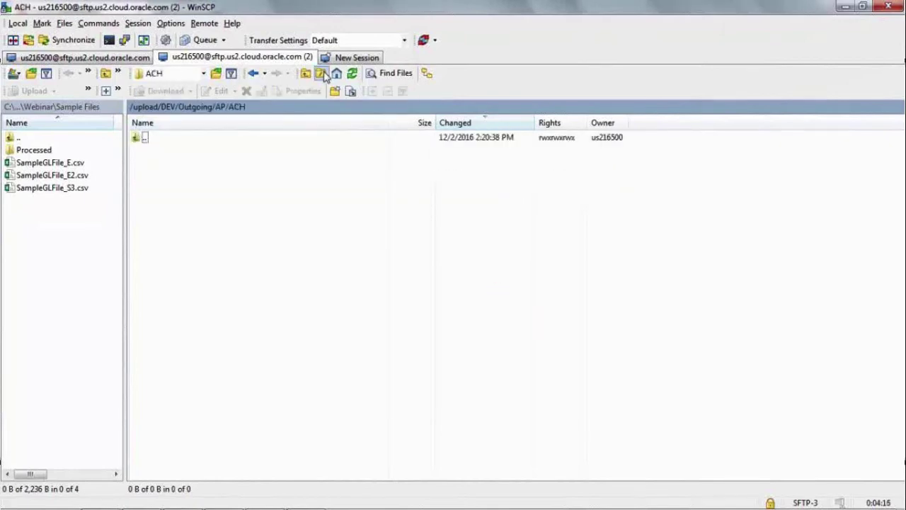
pyautogui.click(352, 74)
pyautogui.click(59, 57)
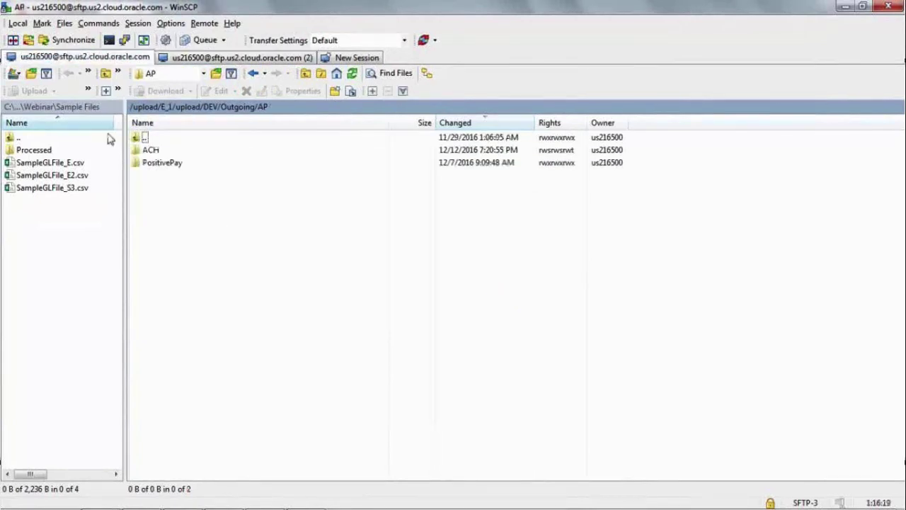
pyautogui.doubleClick(145, 151)
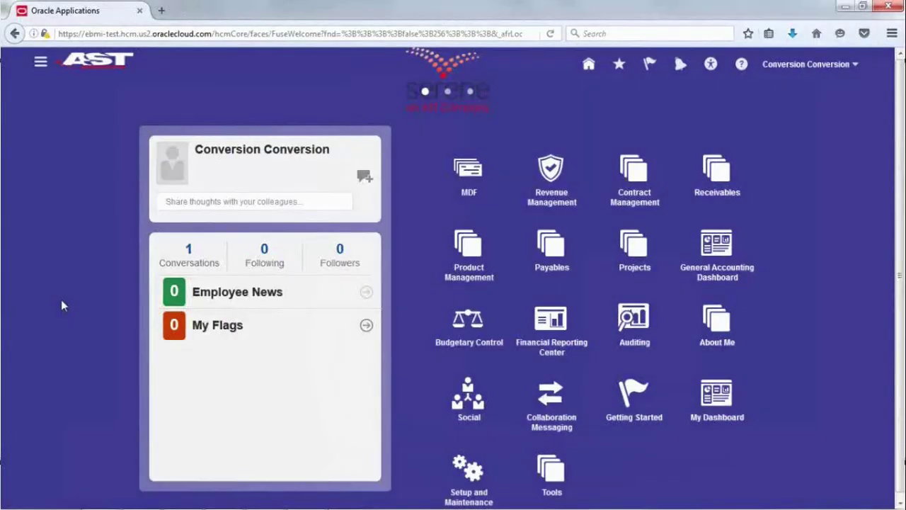
# Step: In Oracle Applications, go to the Payables Payments work area and start a Submit Payment Process Request
pyautogui.click(41, 65)
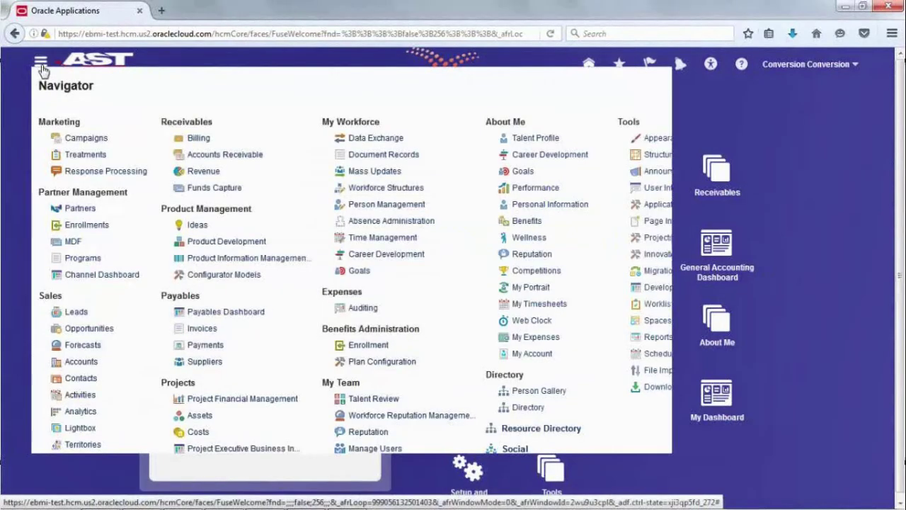
pyautogui.click(211, 348)
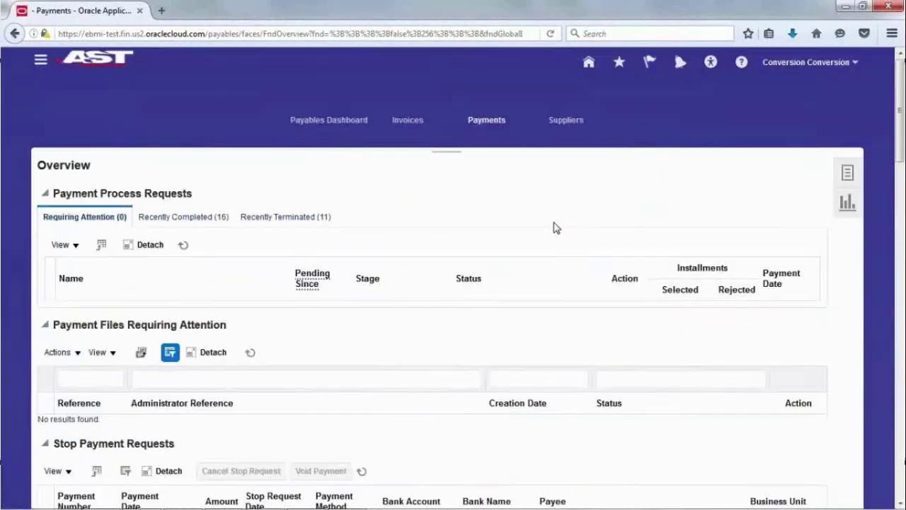
pyautogui.click(846, 176)
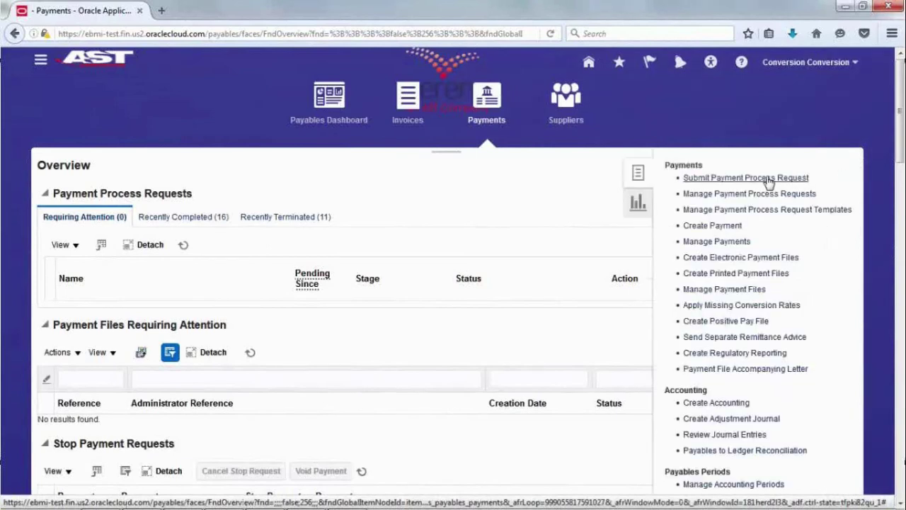
pyautogui.click(684, 181)
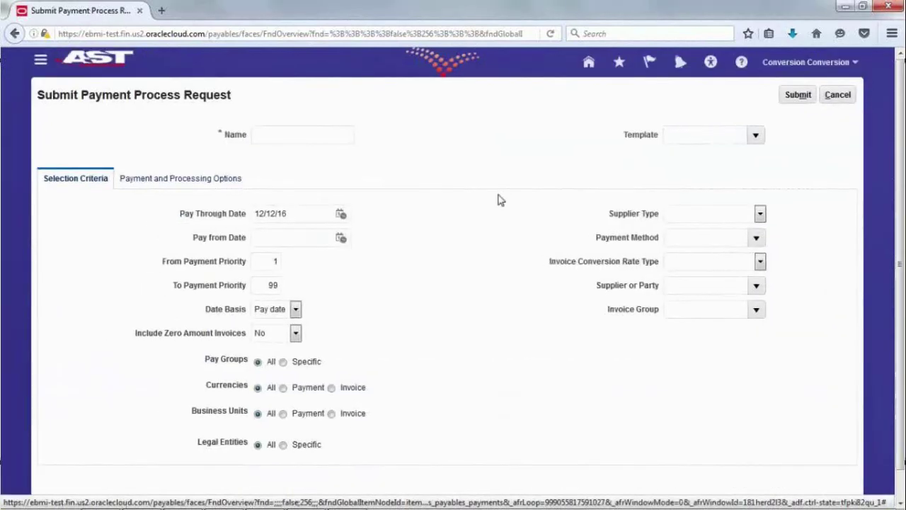
# Step: Name the payment process request ACC_ACH_103, apply the LLN Test - Elect 120516 template, submit it and dismiss the confirmation
pyautogui.write('ACC_ACH_')
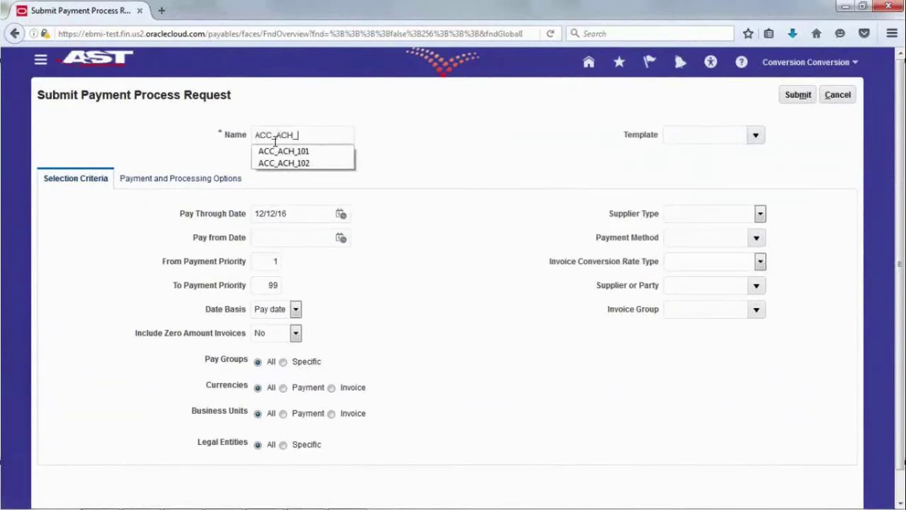
pyautogui.write('103')
pyautogui.click(755, 136)
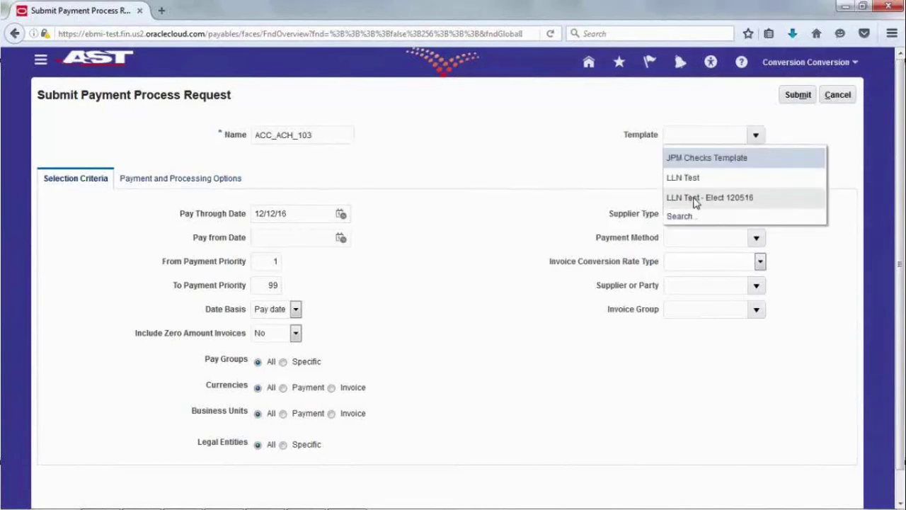
pyautogui.click(693, 201)
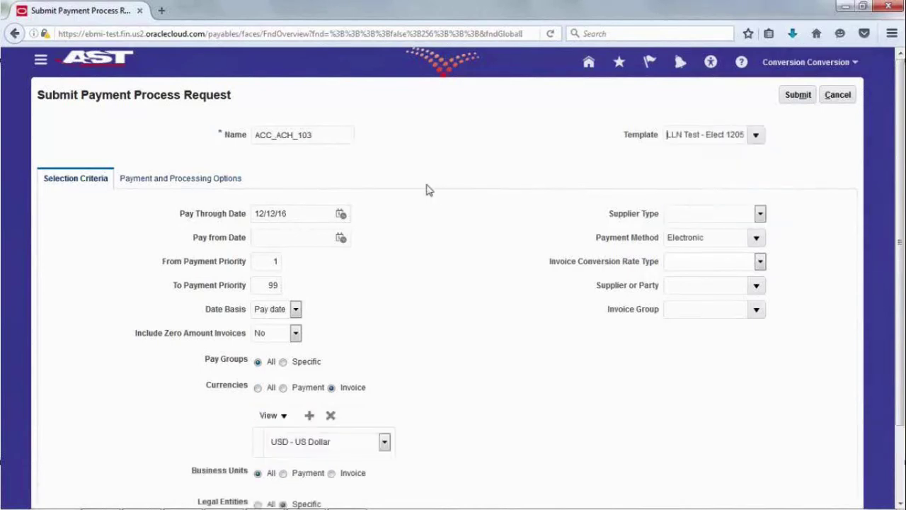
pyautogui.click(797, 95)
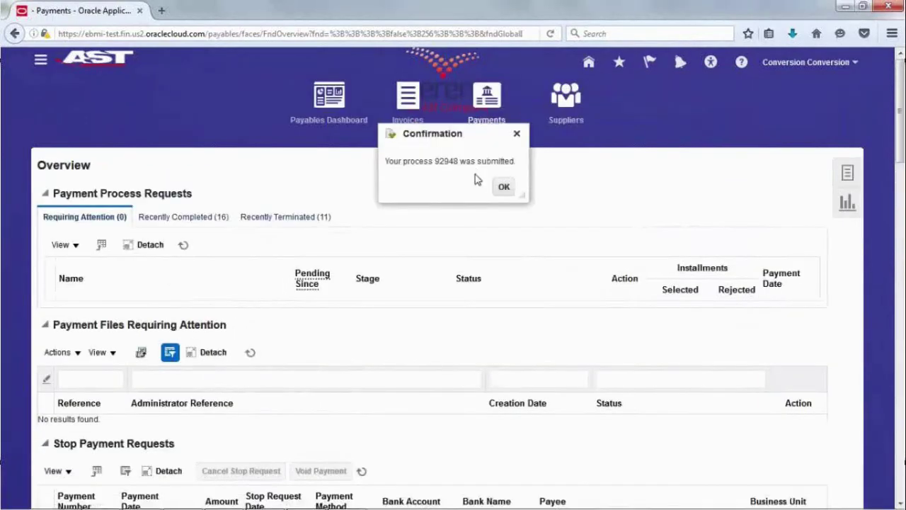
pyautogui.click(504, 189)
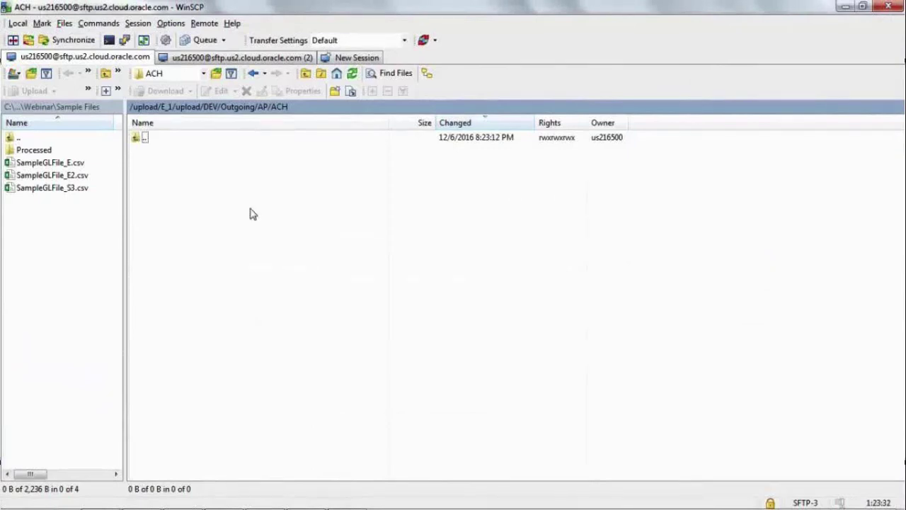
# Step: In WinSCP, refresh the ACH folder under /upload/E_1, open ACCACH.txt, examine the payee name in it and close the file
pyautogui.click(351, 75)
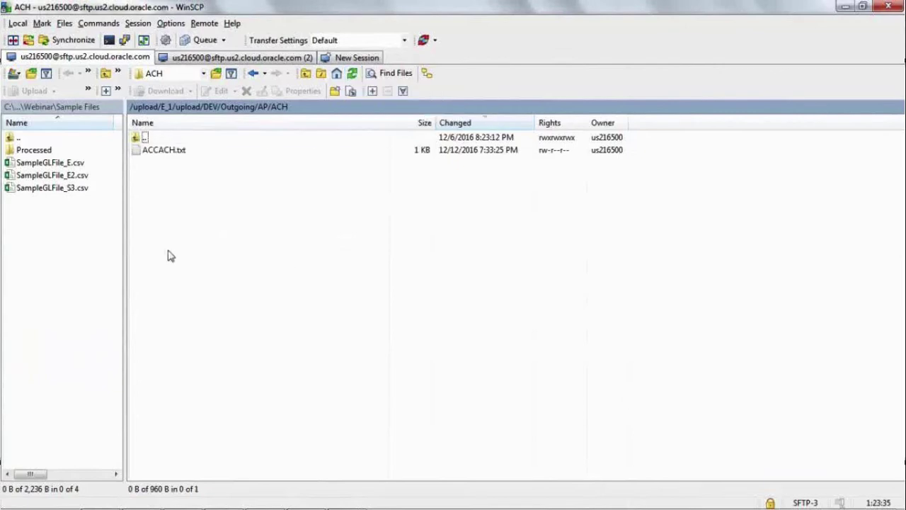
pyautogui.click(152, 155)
pyautogui.doubleClick(152, 157)
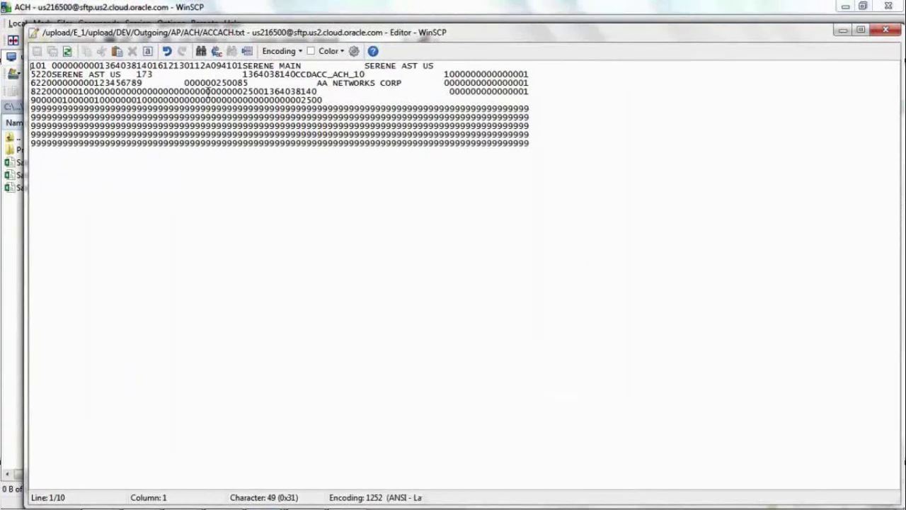
pyautogui.moveTo(400, 82); pyautogui.dragTo(317, 84)
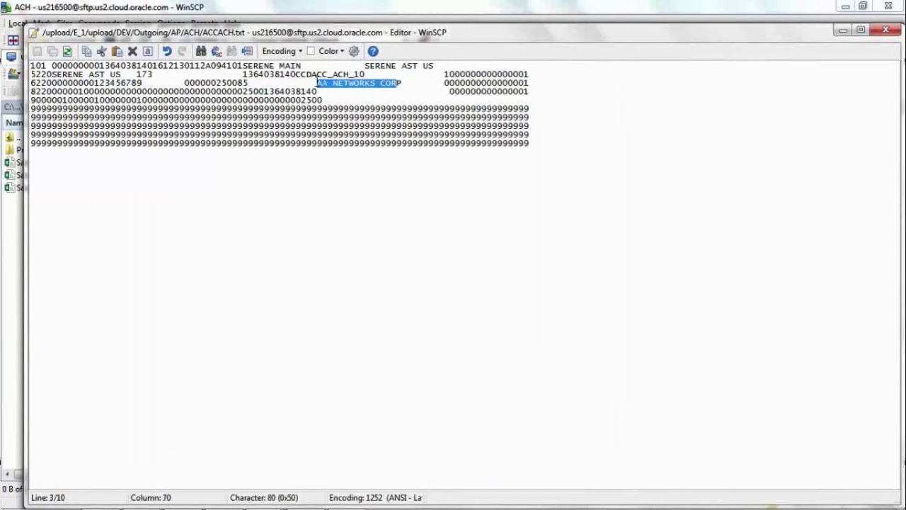
pyautogui.click(886, 30)
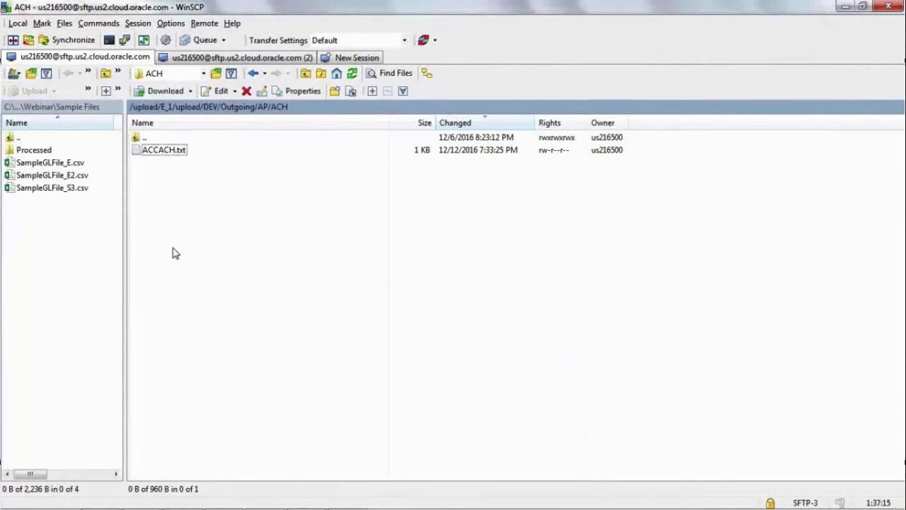
# Step: Return to the Outgoing/AP folder under /upload/E_1 and open its PositivePay folder
pyautogui.click(204, 74)
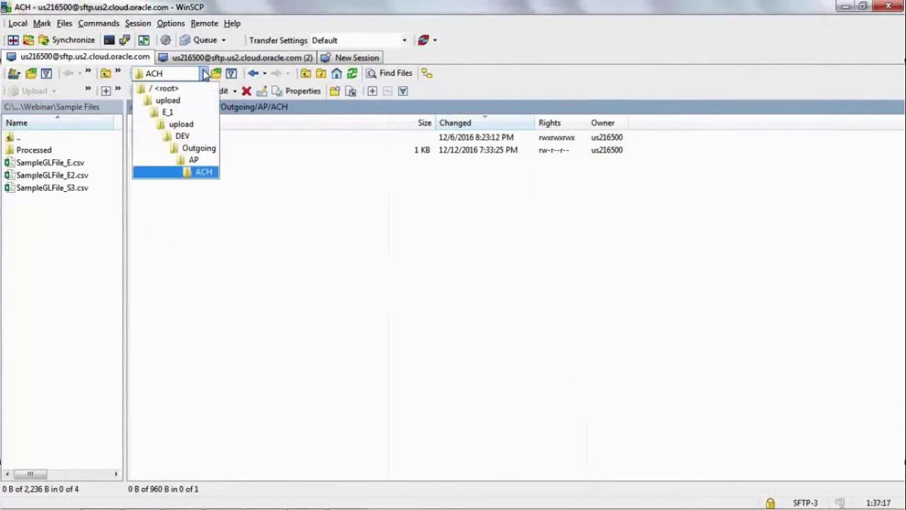
pyautogui.click(194, 160)
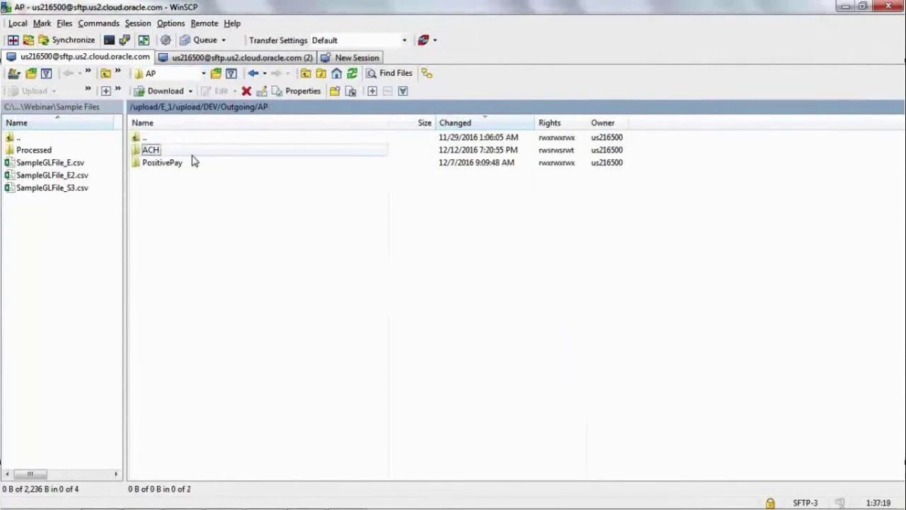
pyautogui.click(141, 153)
pyautogui.moveTo(142, 154)
pyautogui.mouseDown()
pyautogui.moveTo(142, 165)
pyautogui.moveTo(140, 154)
pyautogui.mouseUp()
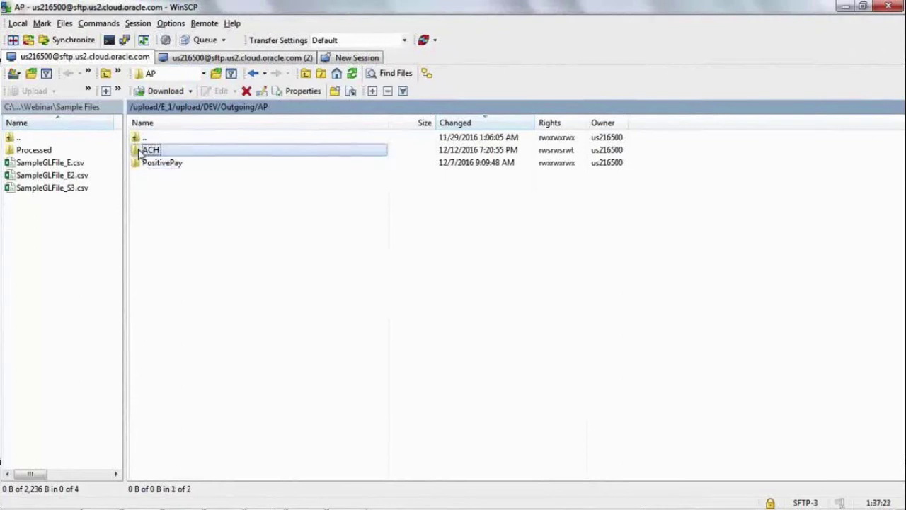
pyautogui.doubleClick(148, 163)
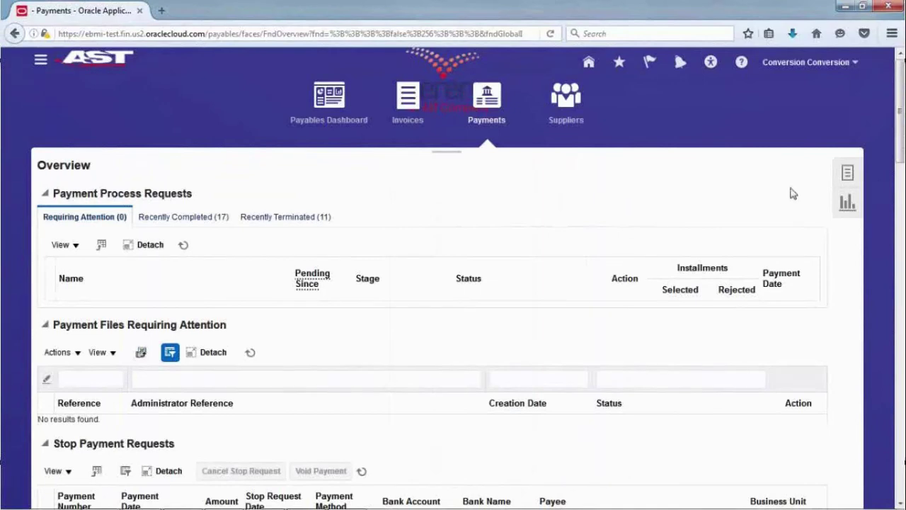
# Step: In Oracle Applications, submit a payment process request named ACC_PP_101 with the LLN Test template and dismiss the confirmation
pyautogui.click(843, 175)
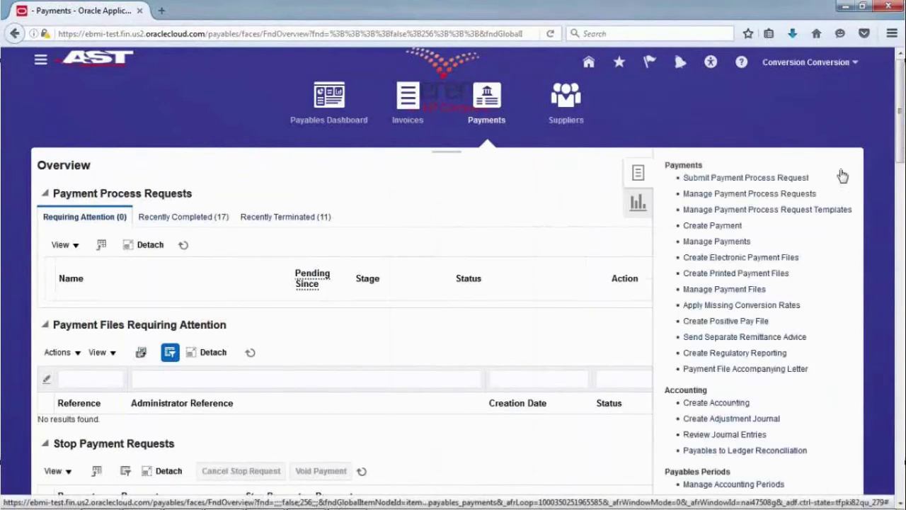
pyautogui.click(755, 180)
pyautogui.click(302, 135)
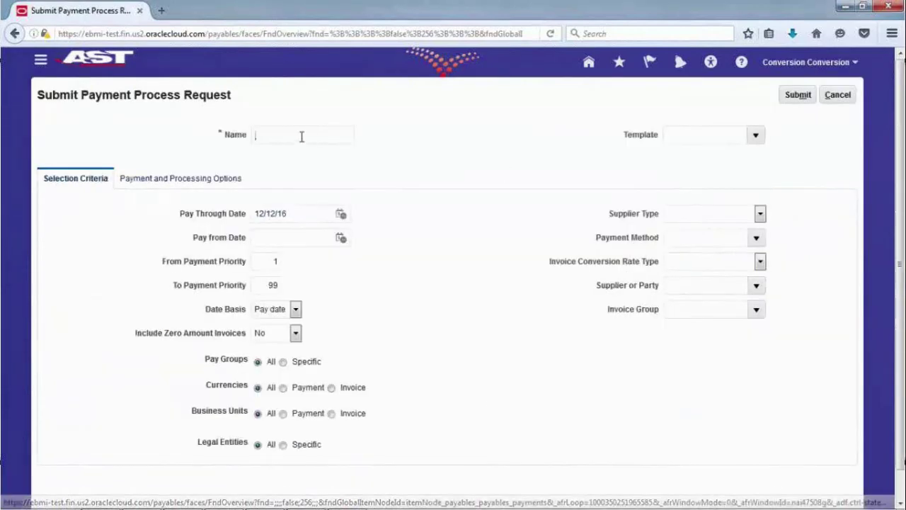
pyautogui.write('ACC_PP')
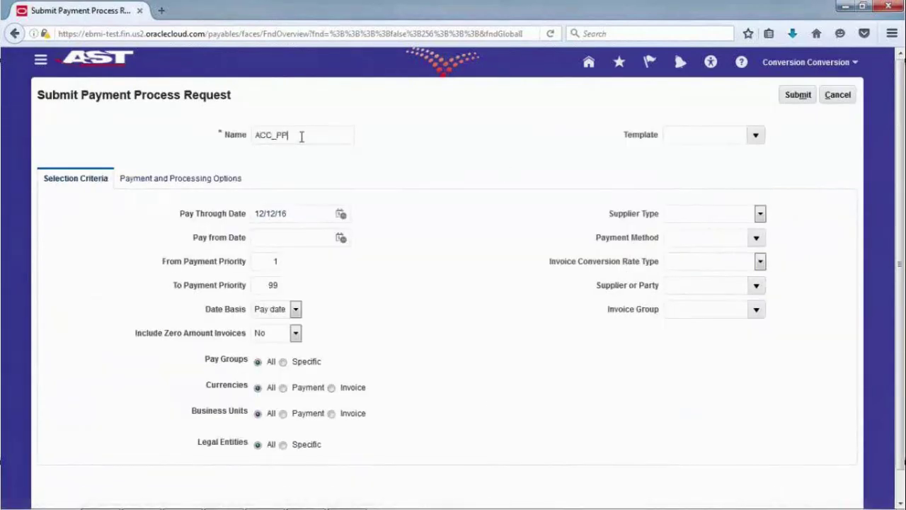
pyautogui.write('_101')
pyautogui.click(757, 136)
pyautogui.click(694, 180)
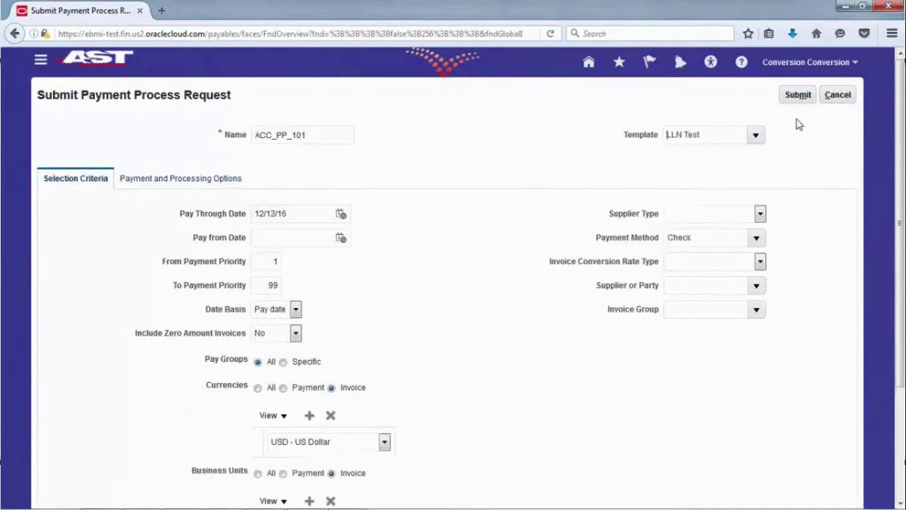
pyautogui.click(799, 96)
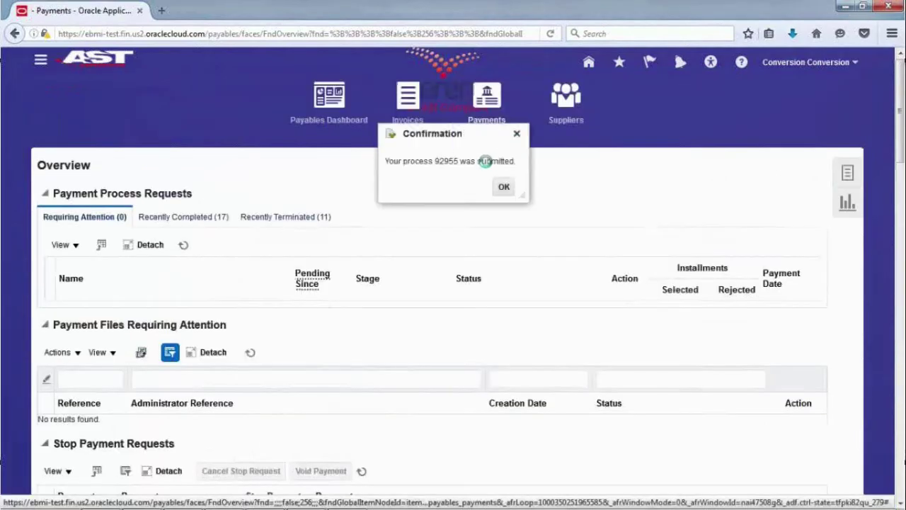
pyautogui.click(504, 187)
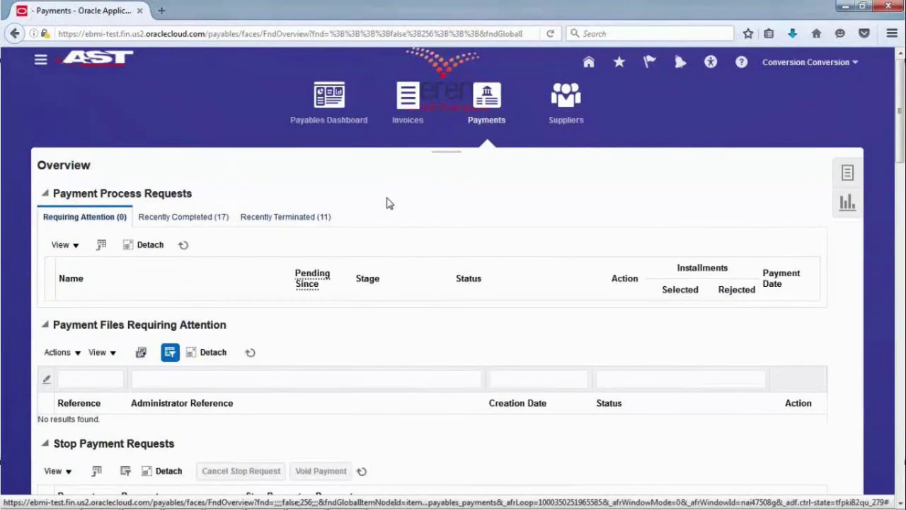
# Step: In WinSCP, refresh the PositivePay folder under /upload/E_1 until the outbound positive pay file arrives
pyautogui.hotkey('alt', 'Tab')
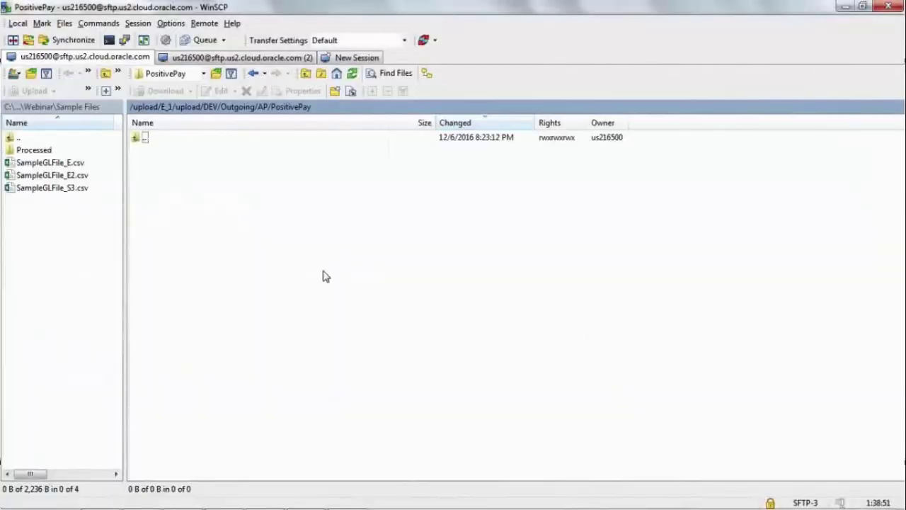
pyautogui.click(352, 75)
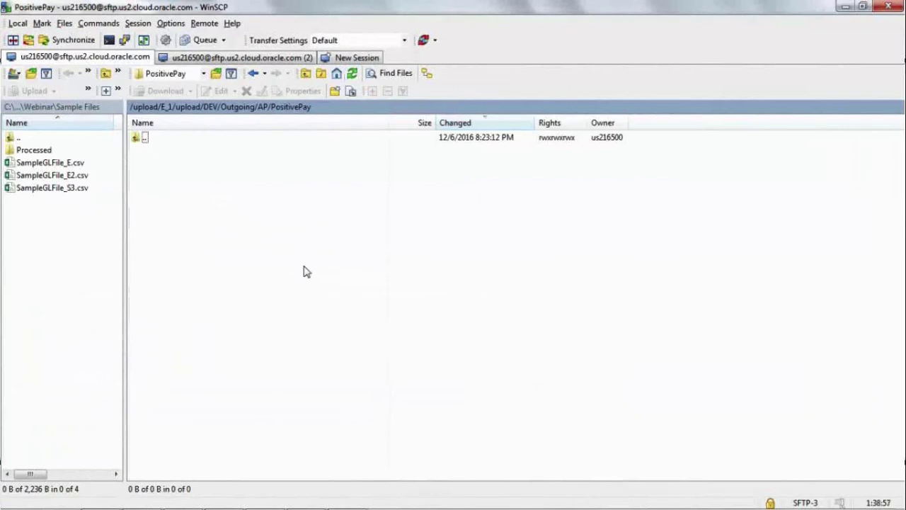
pyautogui.click(352, 75)
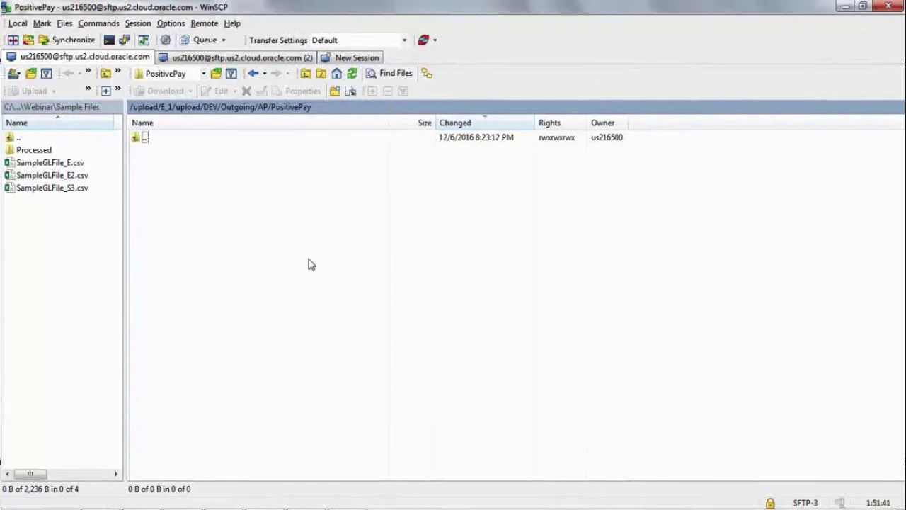
pyautogui.click(353, 75)
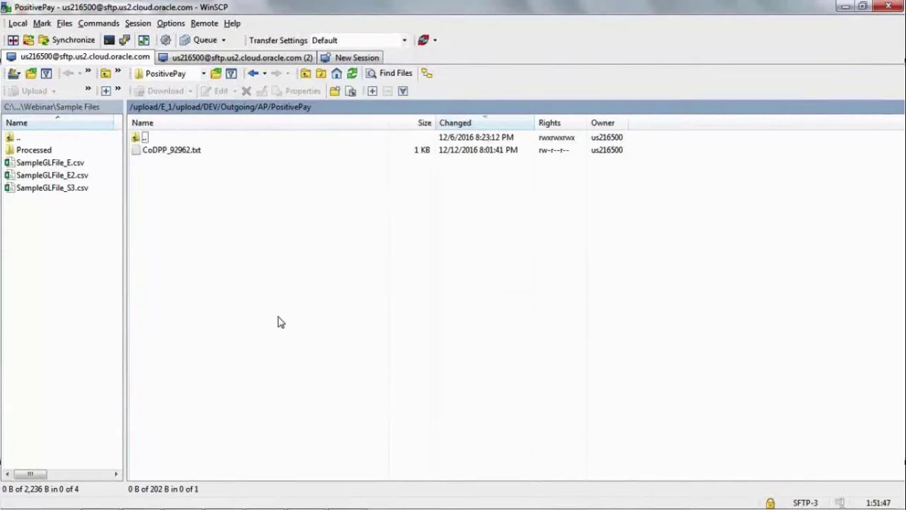
# Step: Open CoDPP_92962.txt, examine the payee name and payment amount in its record, and close the file
pyautogui.doubleClick(161, 152)
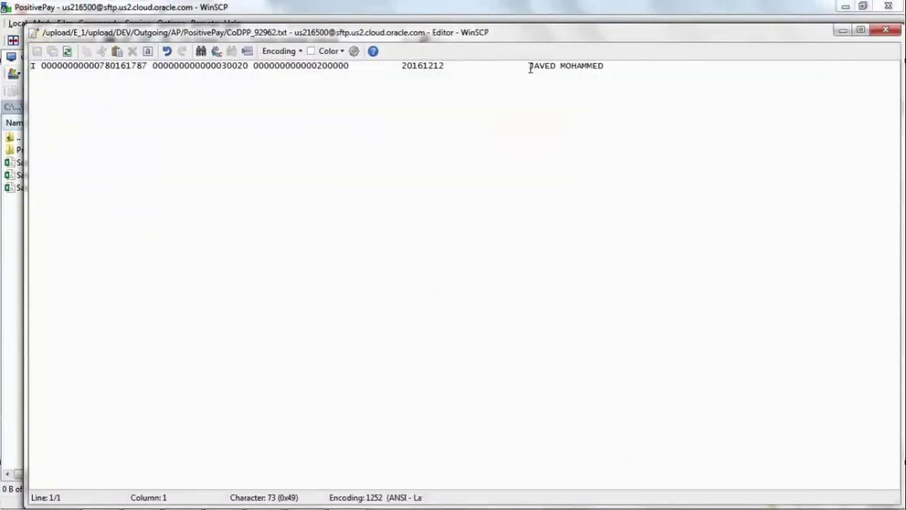
pyautogui.moveTo(547, 67); pyautogui.dragTo(603, 65)
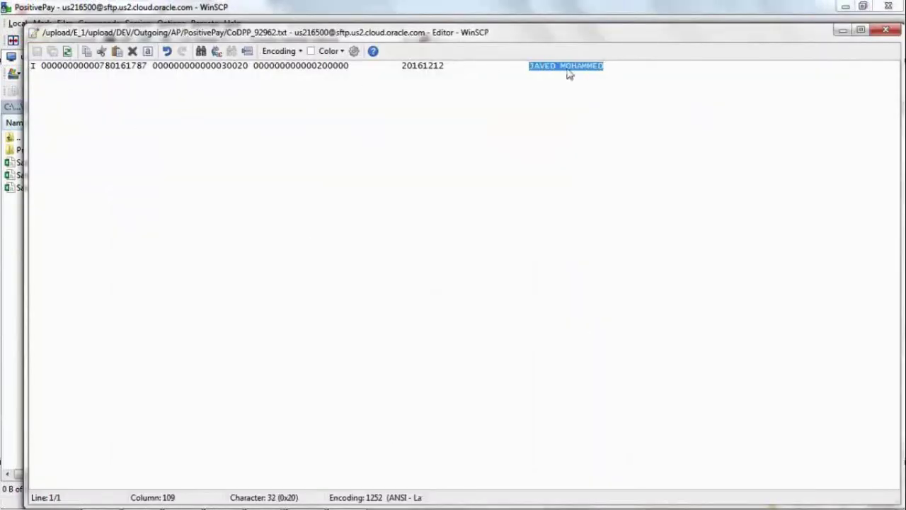
pyautogui.click(320, 65)
pyautogui.moveTo(317, 65); pyautogui.dragTo(348, 65)
pyautogui.click(338, 65)
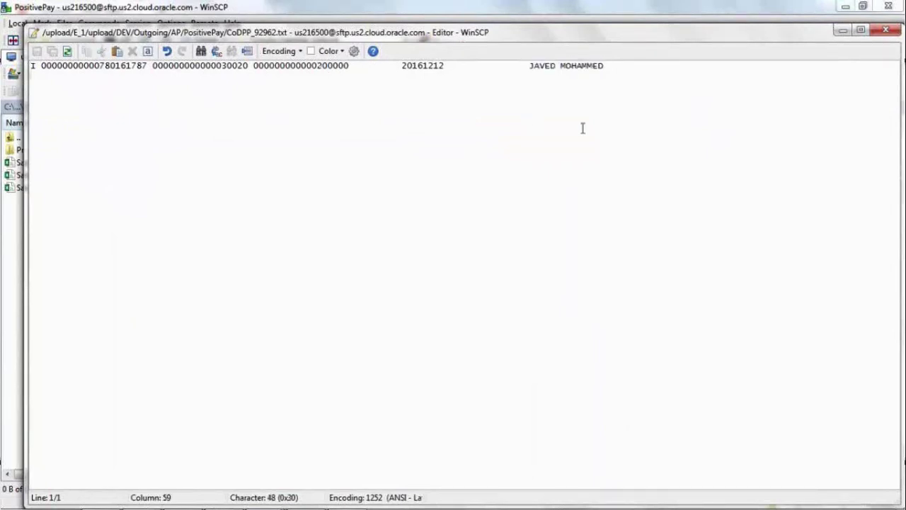
pyautogui.click(885, 30)
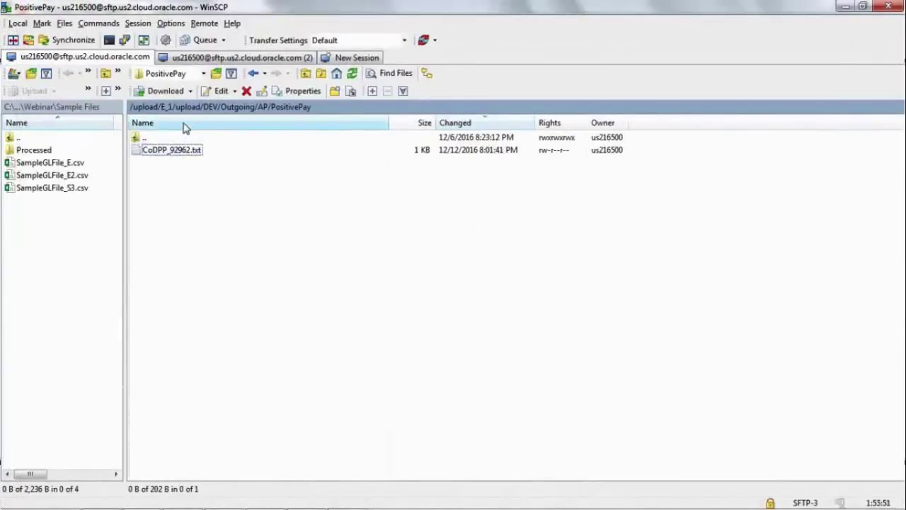
# Step: In the second session, open and refresh /upload/DEV/Outgoing/AP/ACH, and open the neighbouring PositivePay folder
pyautogui.click(222, 61)
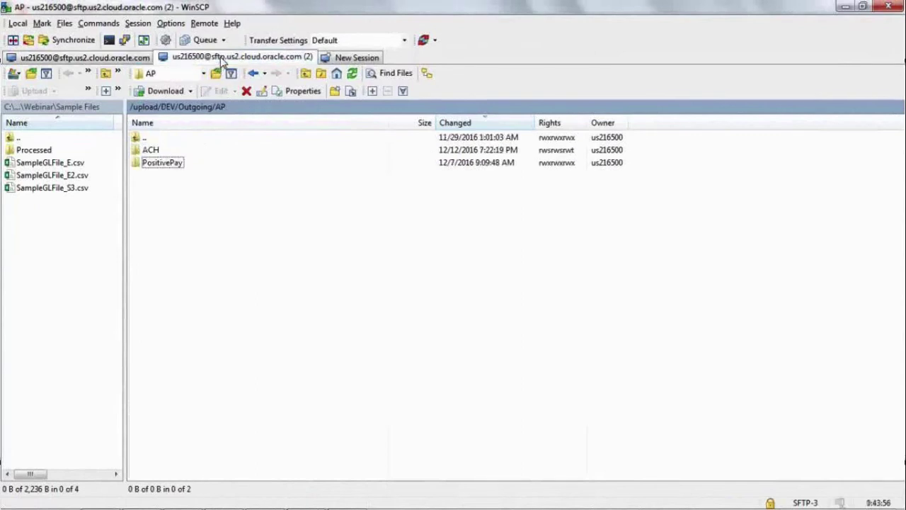
pyautogui.doubleClick(145, 149)
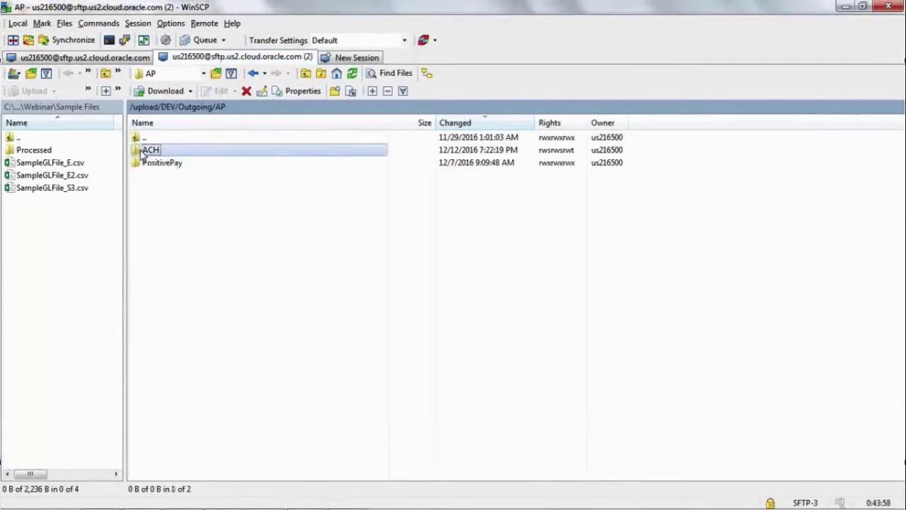
pyautogui.click(352, 73)
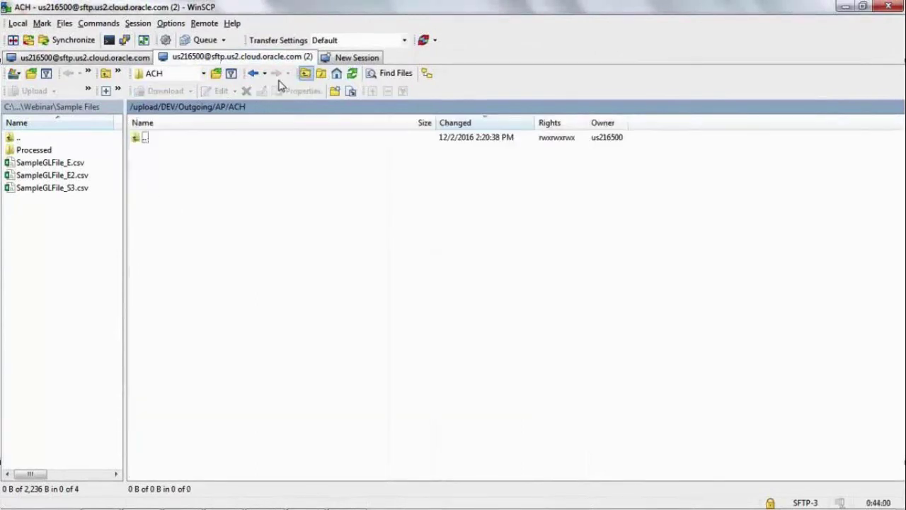
pyautogui.doubleClick(137, 138)
pyautogui.click(151, 164)
pyautogui.doubleClick(151, 165)
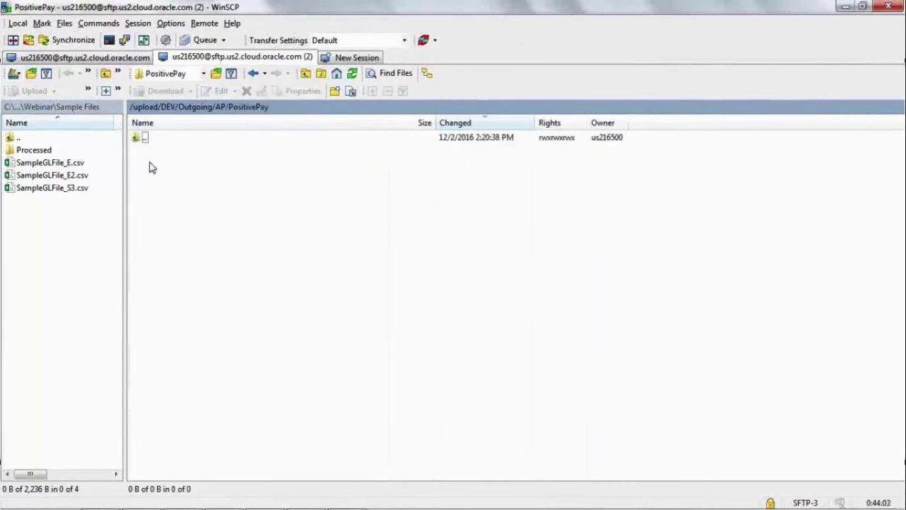
# Step: Refresh the PositivePay folder, and run the web service test of OutboundFTPTransferJavaWrapperProject in Enterprise Manager
pyautogui.click(352, 74)
pyautogui.click(203, 74)
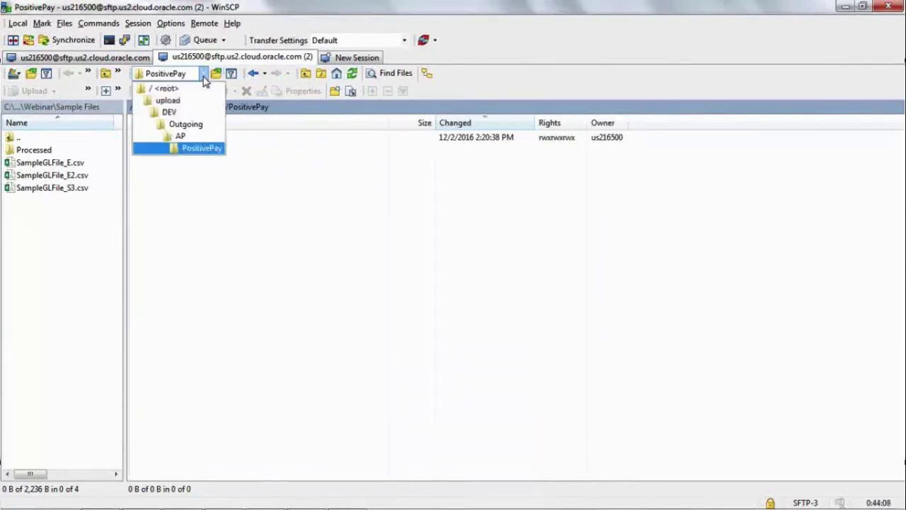
pyautogui.click(292, 249)
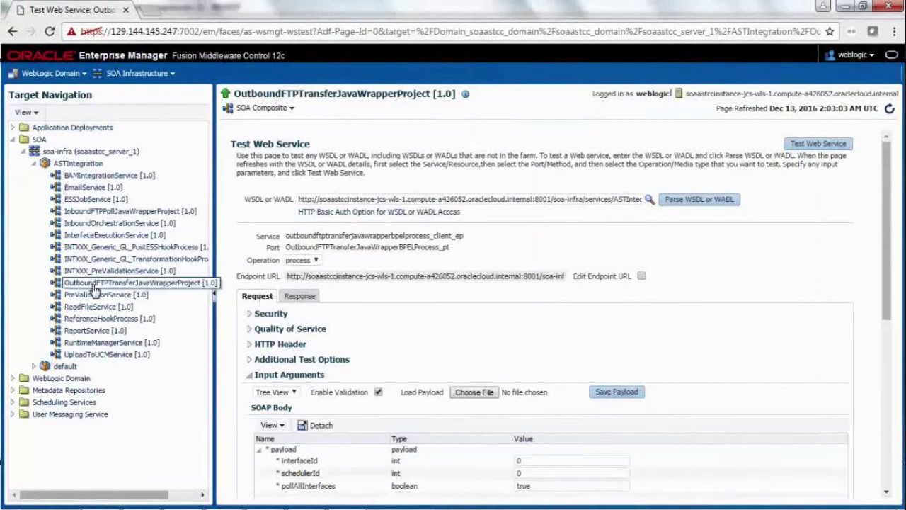
pyautogui.click(819, 145)
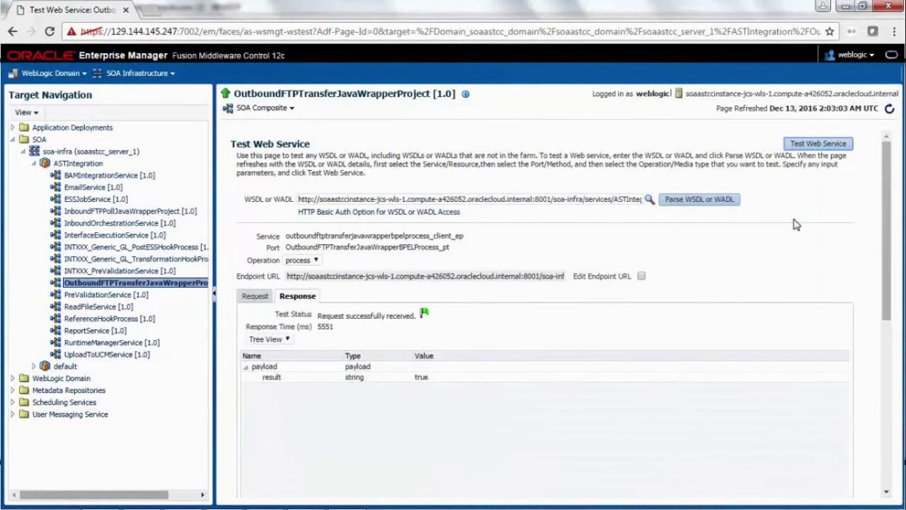
# Step: In WinSCP's first session, refresh the PositivePay folder under /upload/E_1, and open and refresh the neighbouring ACH folder
pyautogui.hotkey('alt', 'Tab')
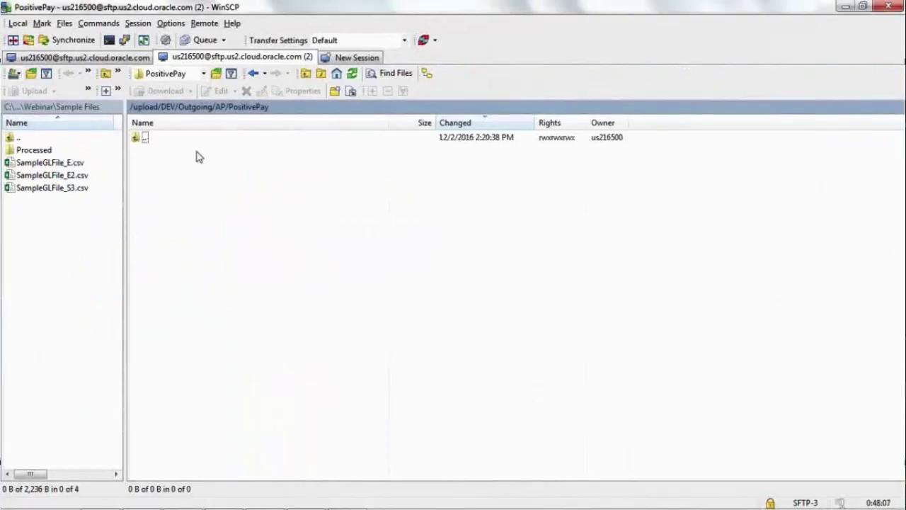
pyautogui.click(54, 61)
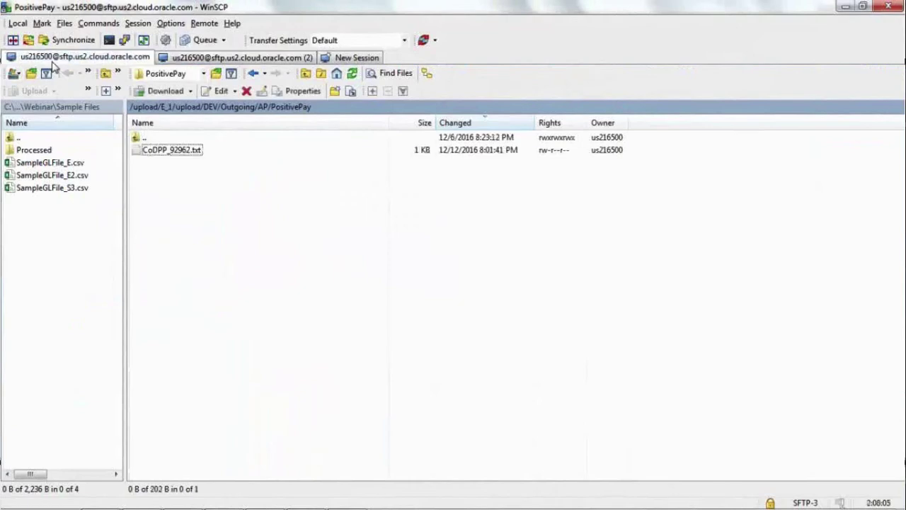
pyautogui.click(351, 74)
pyautogui.doubleClick(136, 139)
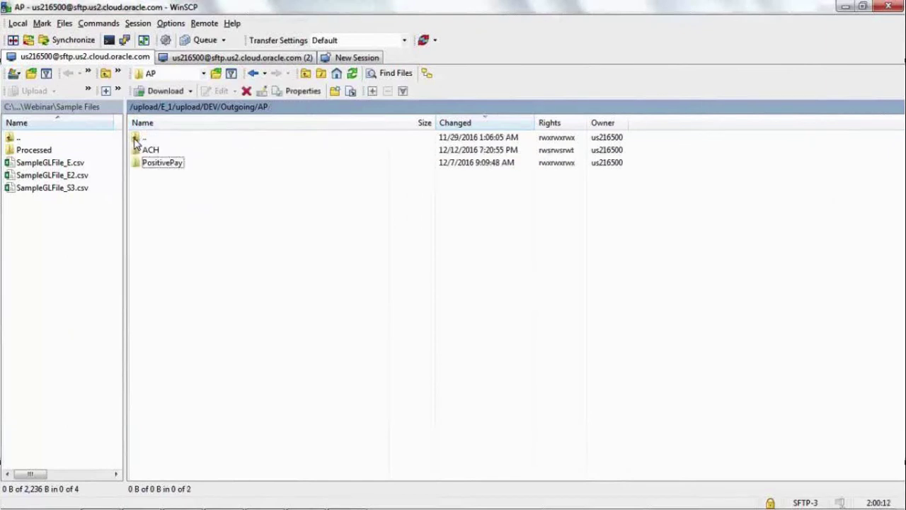
pyautogui.doubleClick(149, 151)
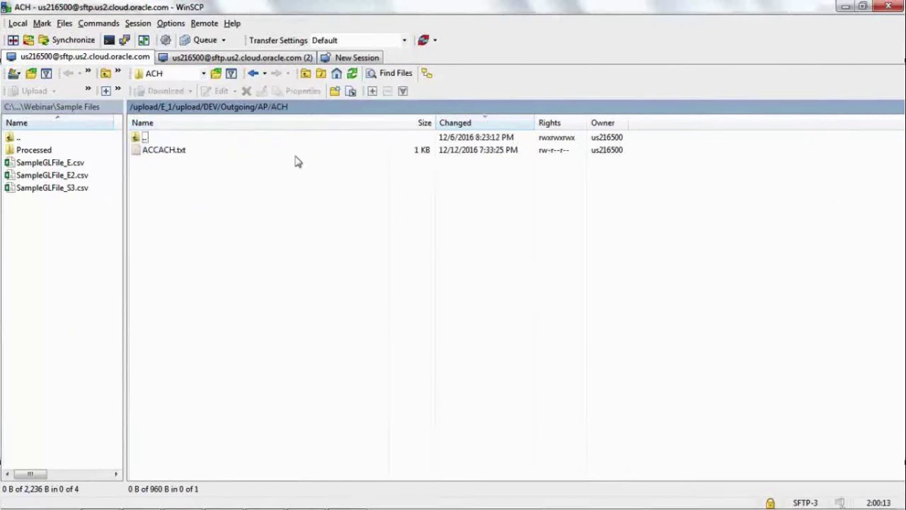
pyautogui.click(352, 73)
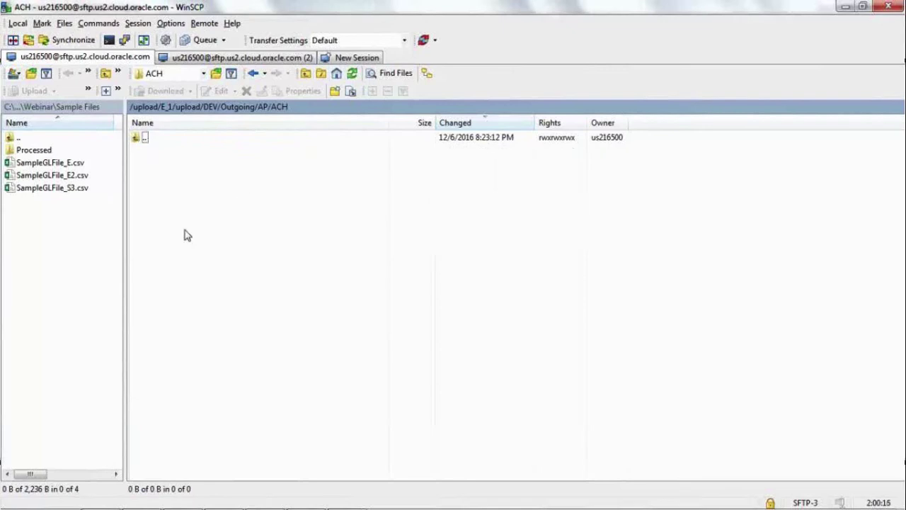
# Step: In the second session, refresh /upload/DEV/Outgoing/AP/PositivePay to check for the transferred positive pay file
pyautogui.click(184, 58)
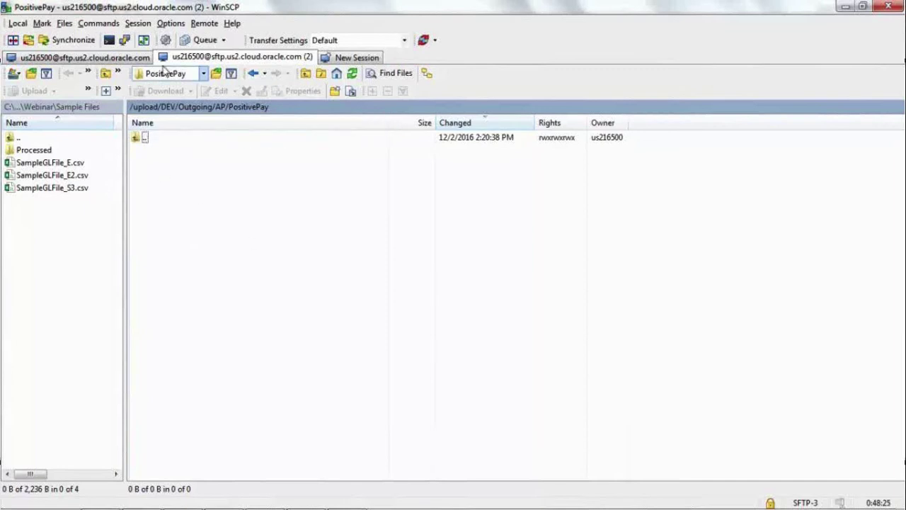
pyautogui.click(204, 74)
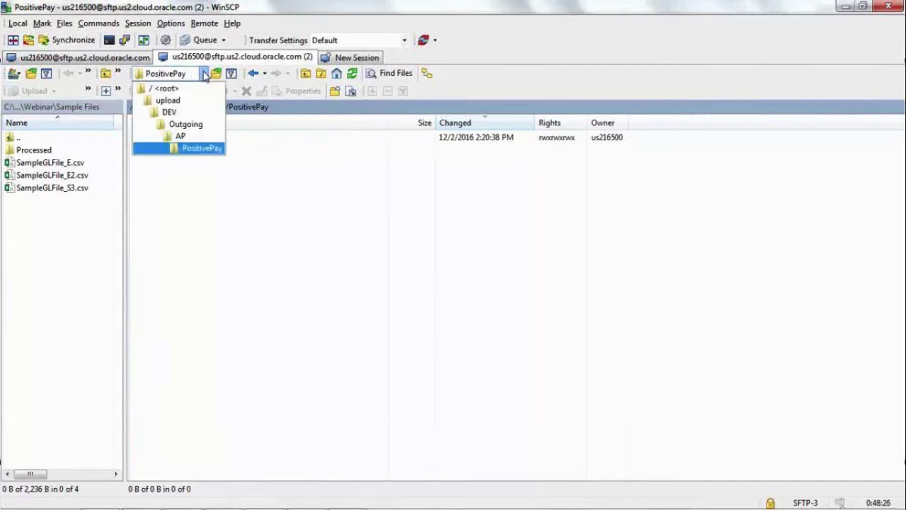
pyautogui.click(204, 74)
pyautogui.click(351, 73)
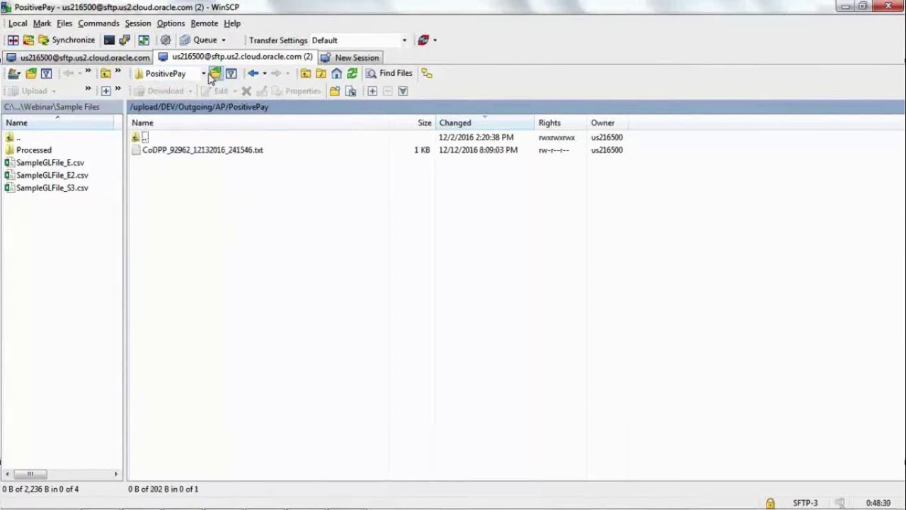
# Step: Open and refresh the neighbouring ACH folder, examine the contents of ACCACH_12132016_244113.txt, and close the file
pyautogui.doubleClick(140, 136)
pyautogui.doubleClick(137, 150)
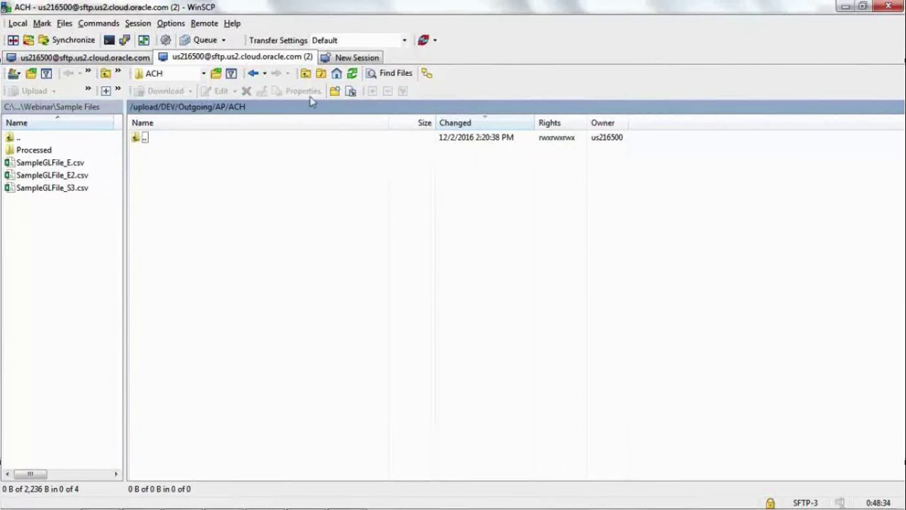
pyautogui.click(352, 73)
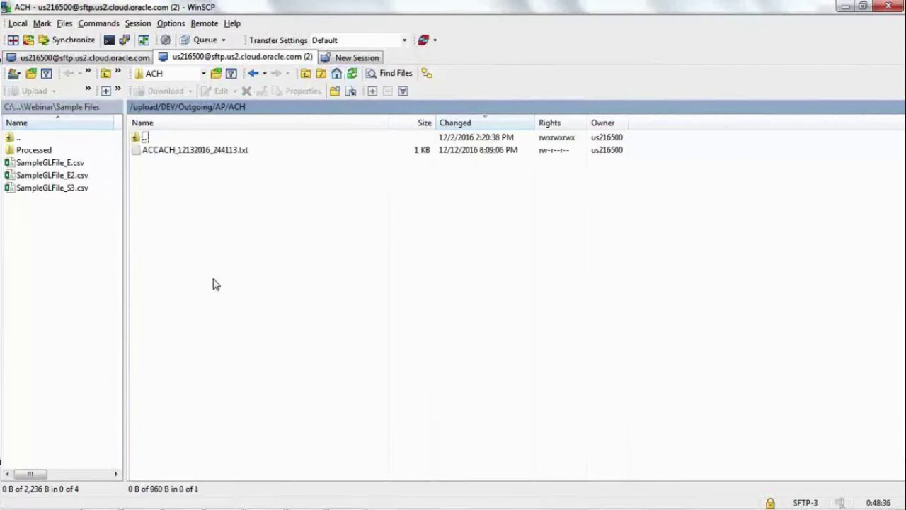
pyautogui.doubleClick(182, 151)
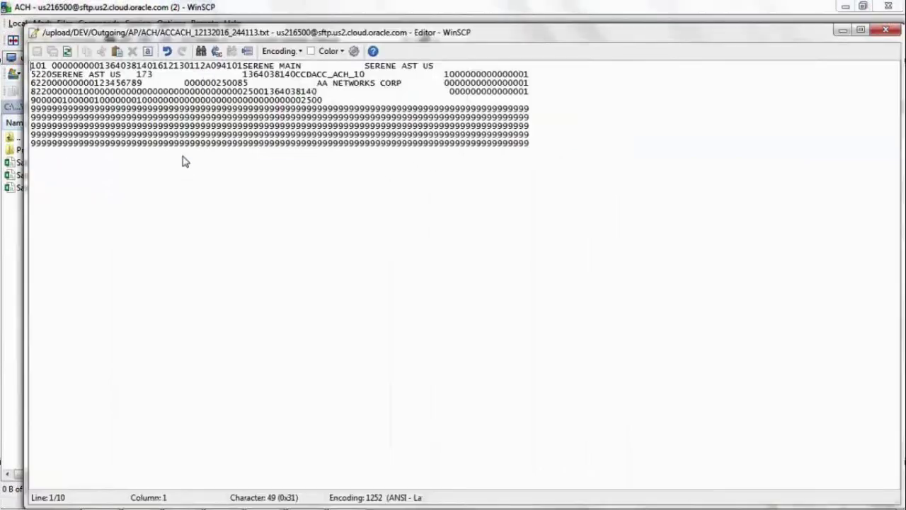
pyautogui.click(887, 30)
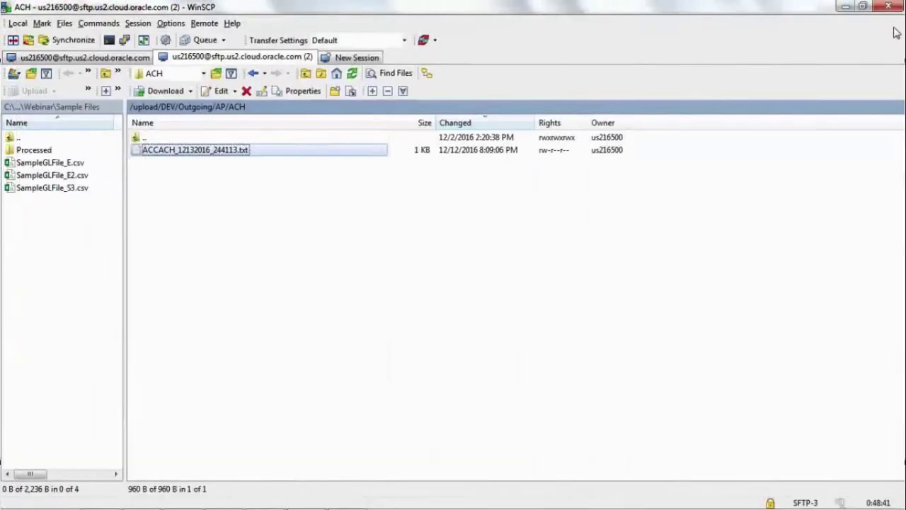
# Step: In Outlook, update the CloudConnect Notifications folder, and read and close the completion message for the Postive Pay File To Generic Bank interface
pyautogui.click(228, 228)
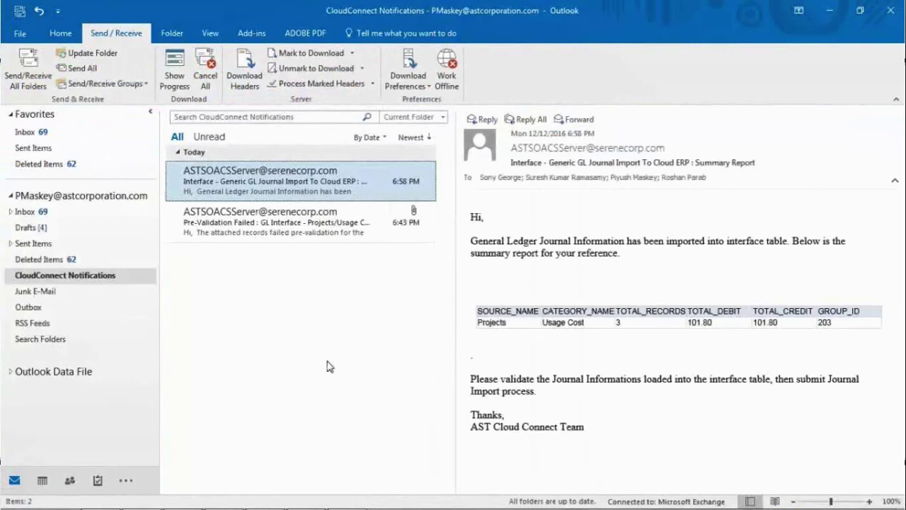
pyautogui.click(110, 57)
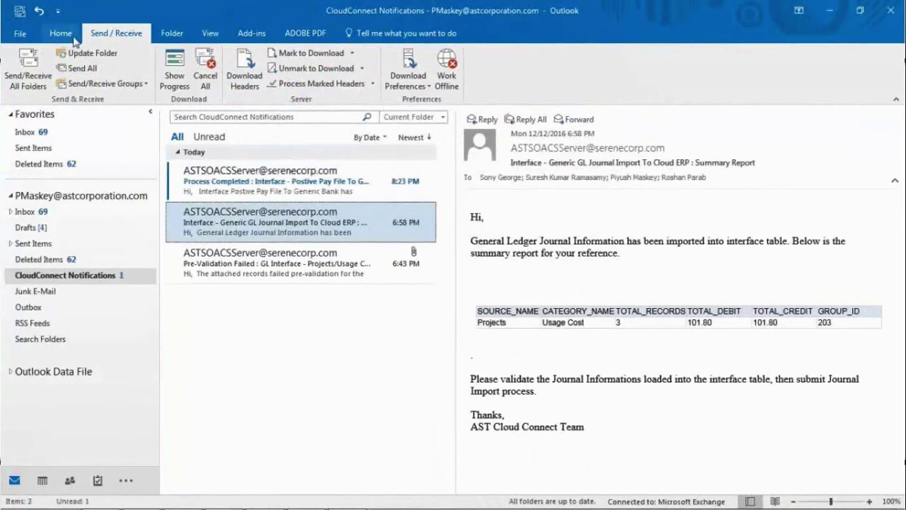
pyautogui.click(91, 56)
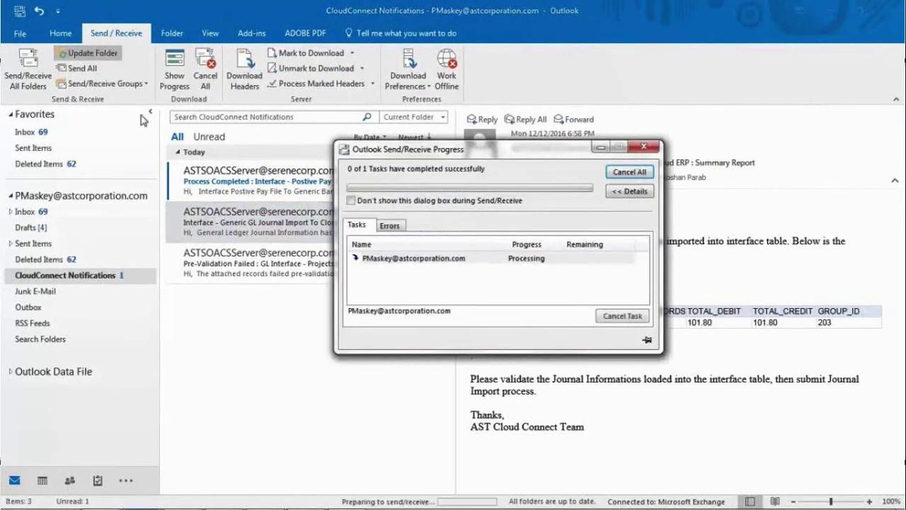
pyautogui.doubleClick(278, 177)
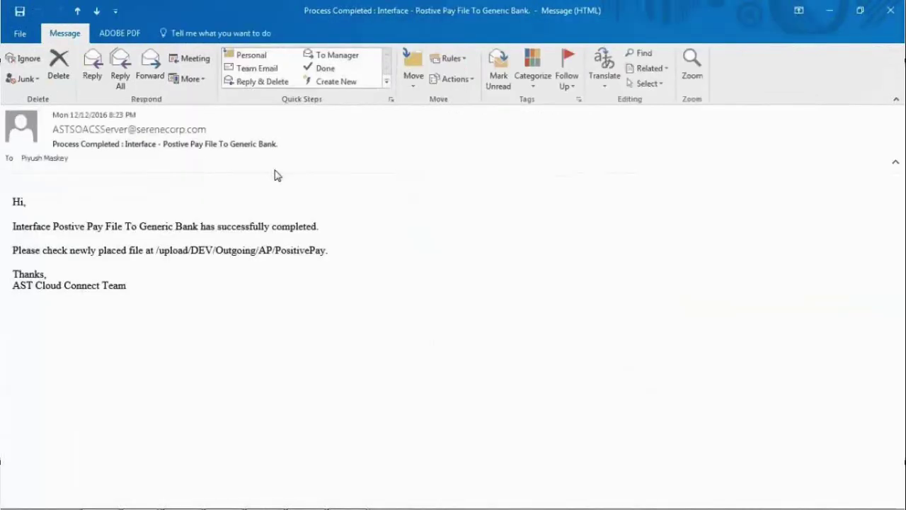
pyautogui.click(163, 144)
pyautogui.moveTo(163, 144); pyautogui.dragTo(276, 147)
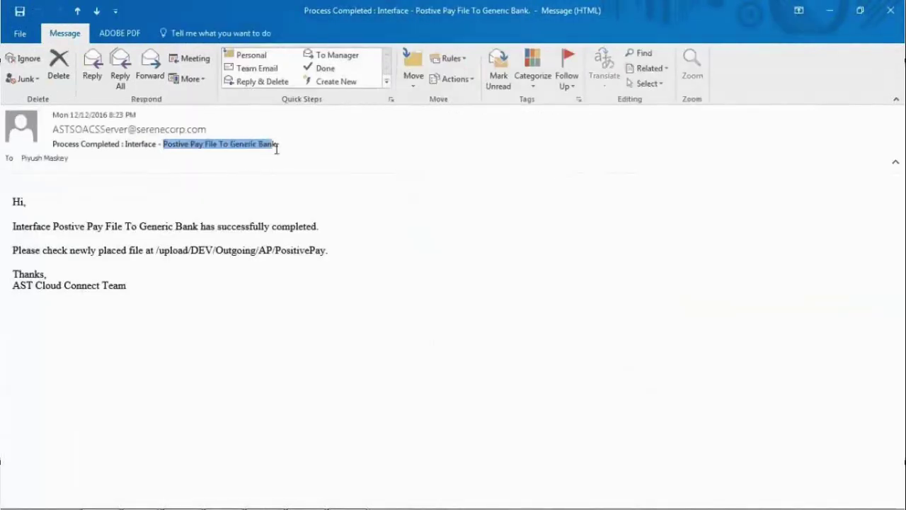
pyautogui.click(147, 229)
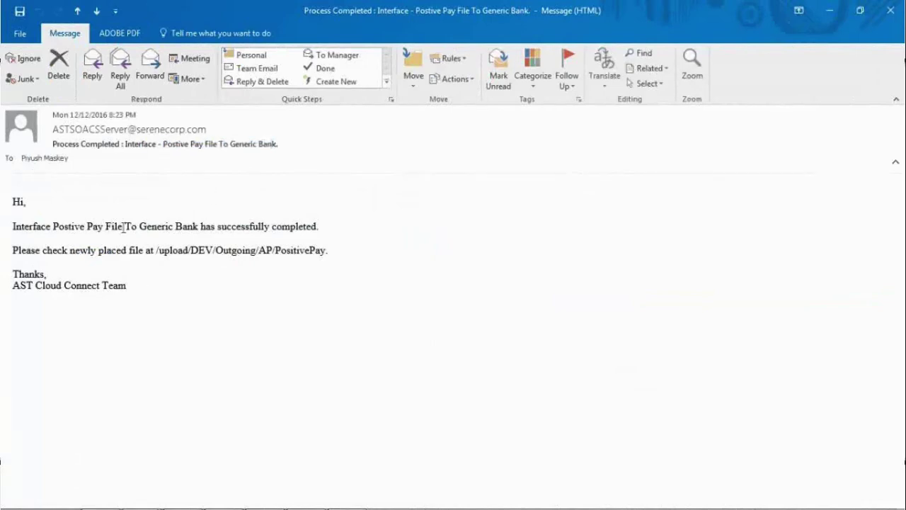
pyautogui.press('Escape')
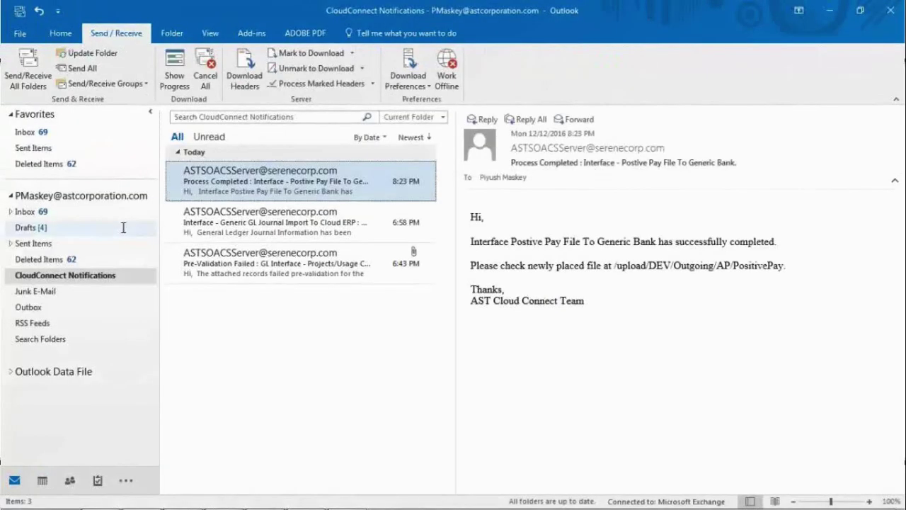
# Step: Fetch new notifications, read and close the completion message for the ACH File To Generic Bank interface, and switch back to WinSCP
pyautogui.click(92, 67)
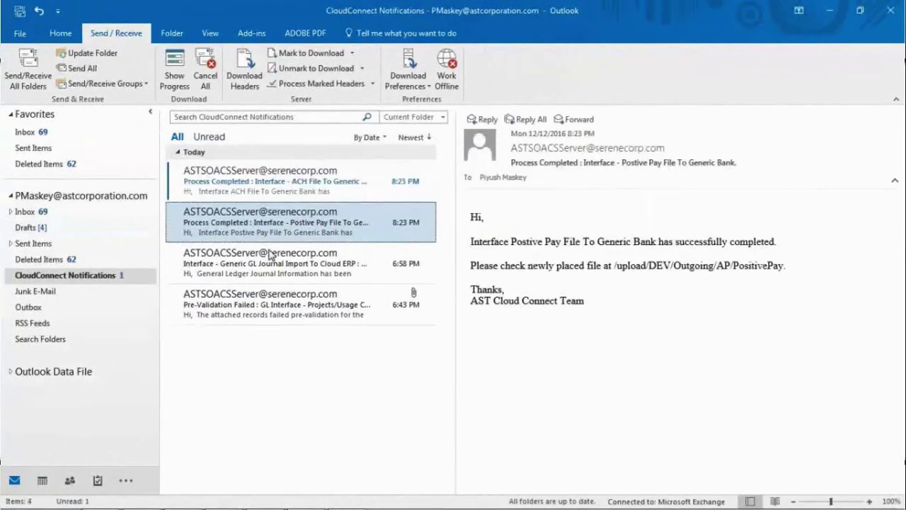
pyautogui.doubleClick(232, 183)
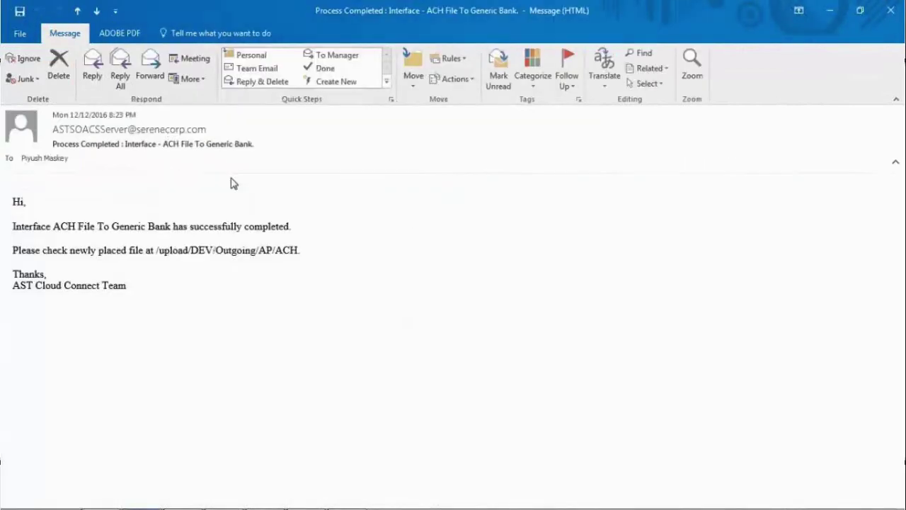
pyautogui.moveTo(94, 226); pyautogui.dragTo(55, 226)
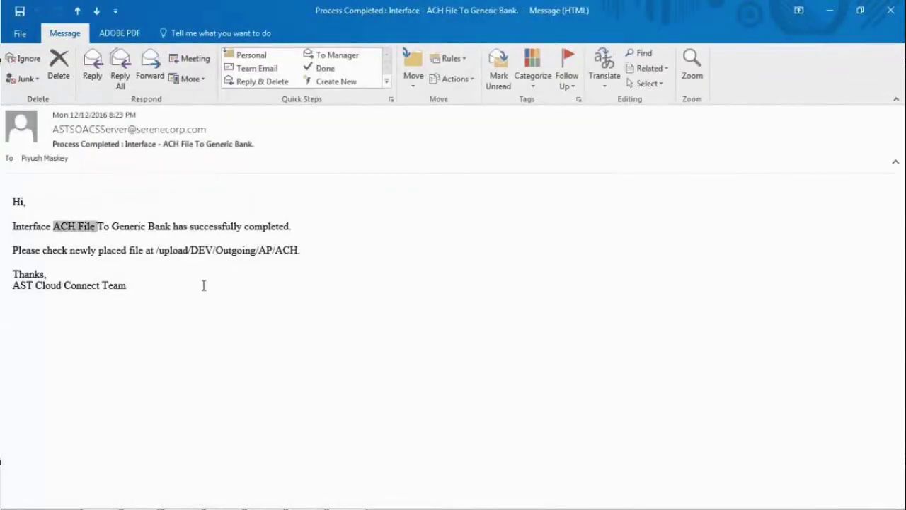
pyautogui.click(280, 338)
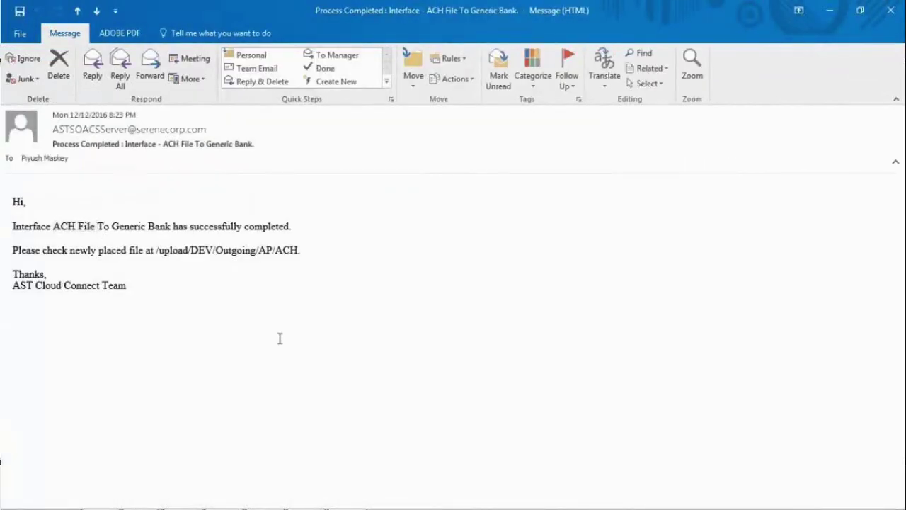
pyautogui.press('Escape')
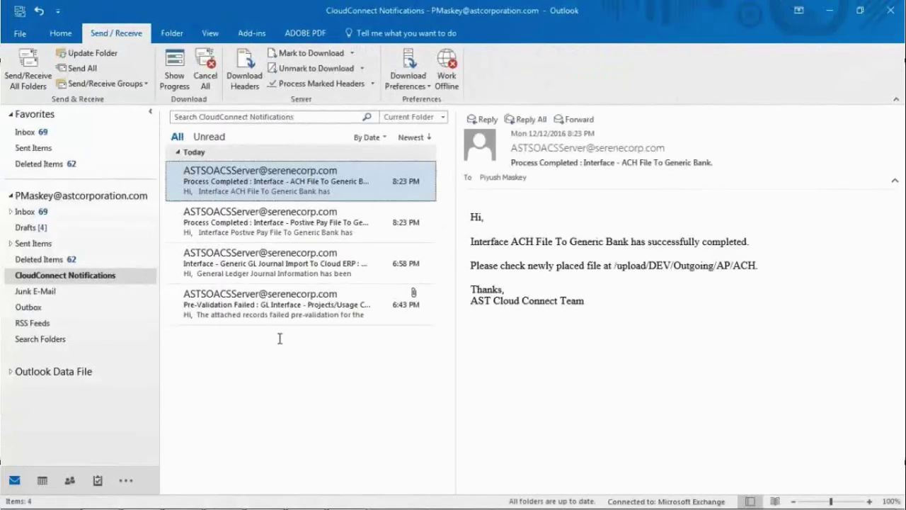
pyautogui.hotkey('alt', 'Tab')
pyautogui.hotkey('alt', 'Tab')
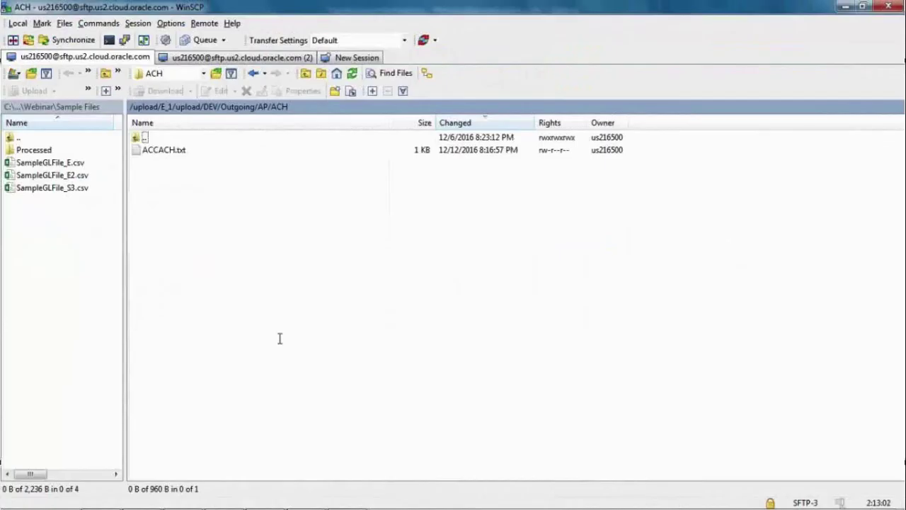